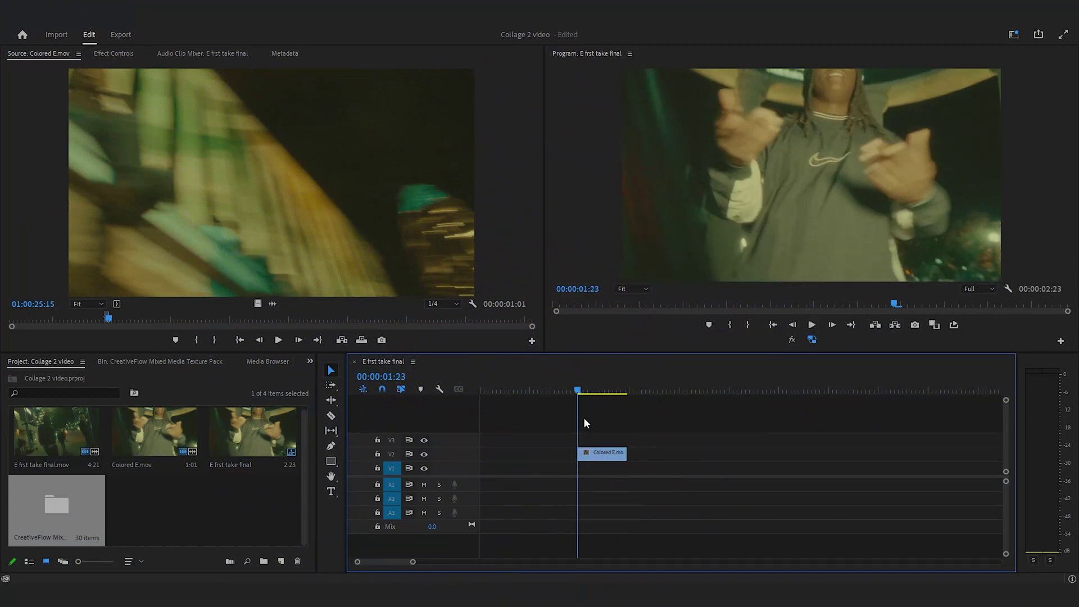
Duplicate the Colored E.mov clip onto track V1 and replace the V2 copy with an After Effects composition
drag(603, 460, 603, 492)
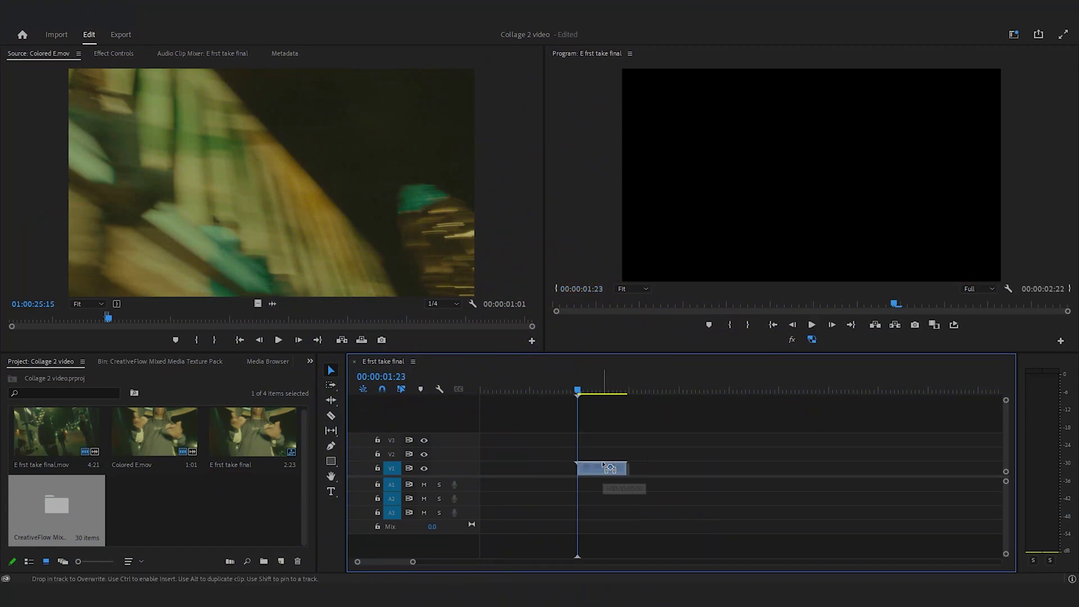
right_click(616, 458)
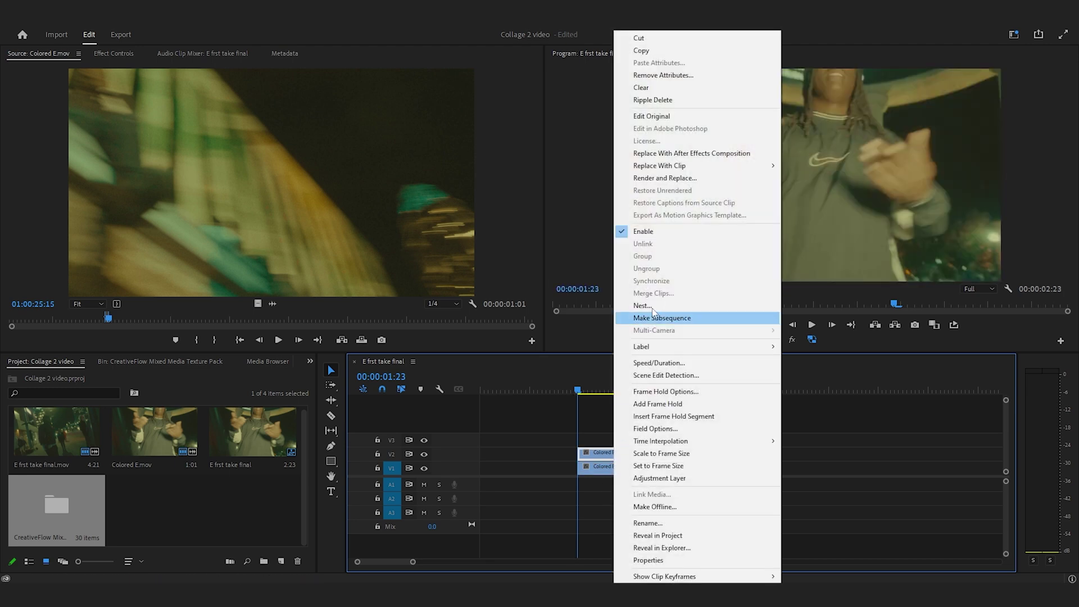
click(684, 157)
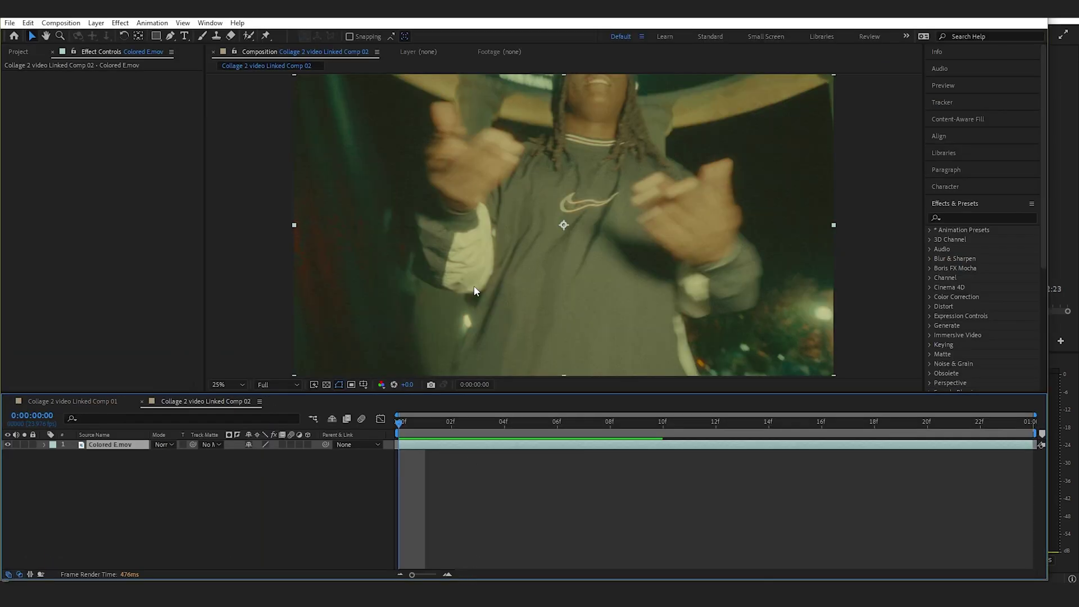
Cut out the performer in the Colored E.mov layer with the Roto Brush and check the selection through the clip
key(space)
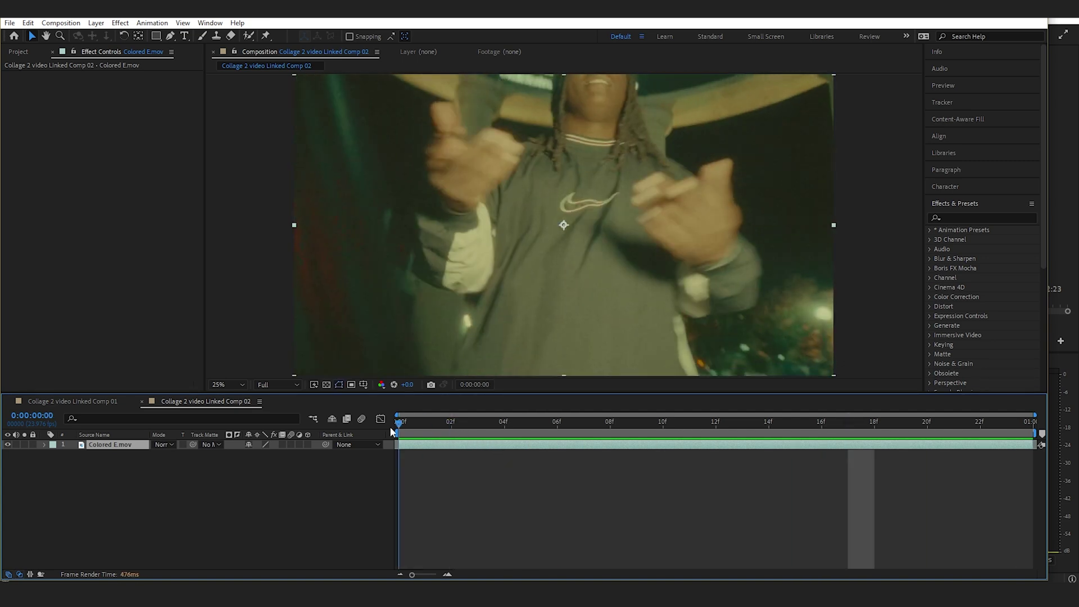
double_click(444, 448)
key(comma)
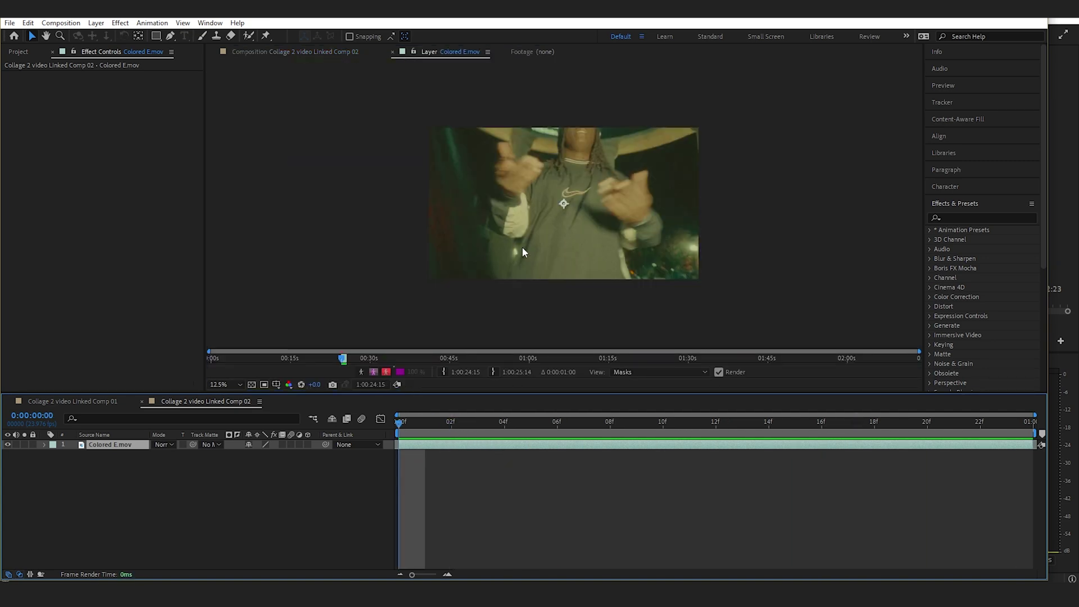
click(250, 36)
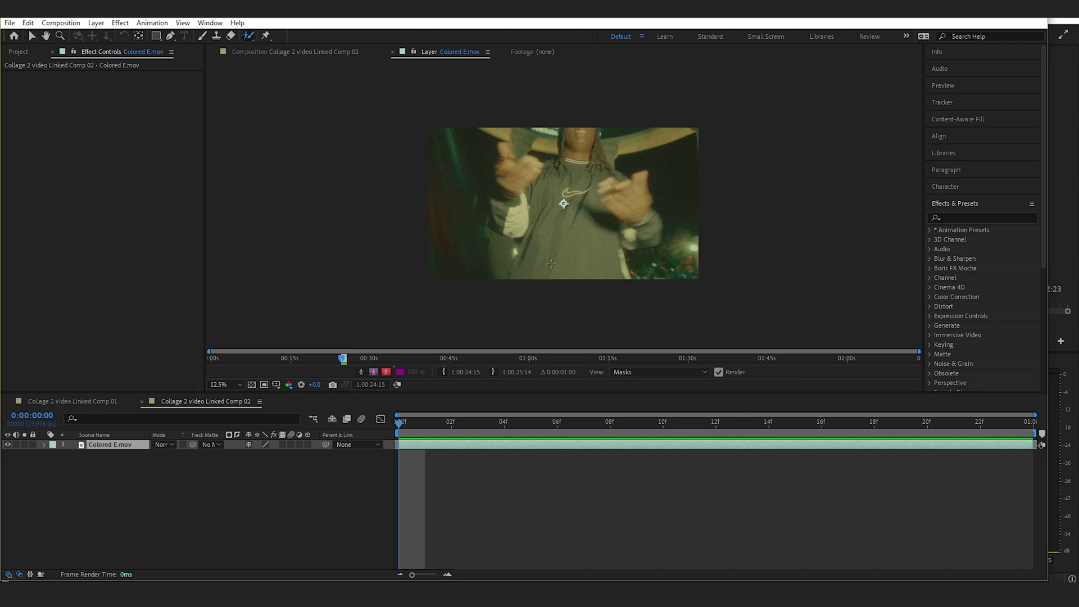
mouse_move(534, 226)
mouse_down()
mouse_move(499, 209)
mouse_move(506, 145)
mouse_move(514, 177)
mouse_move(529, 160)
mouse_up()
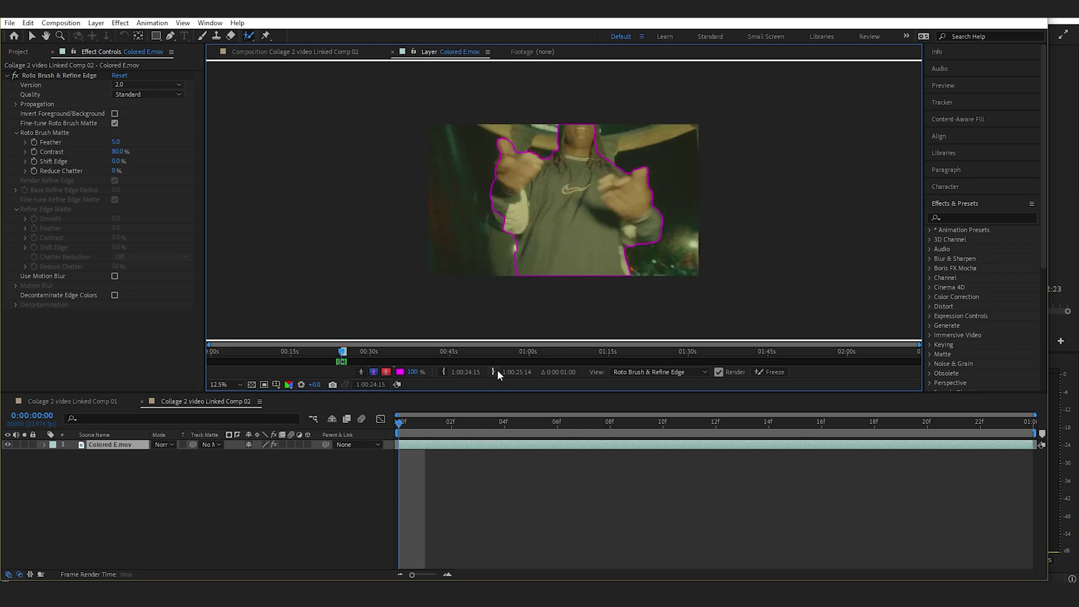
key(space)
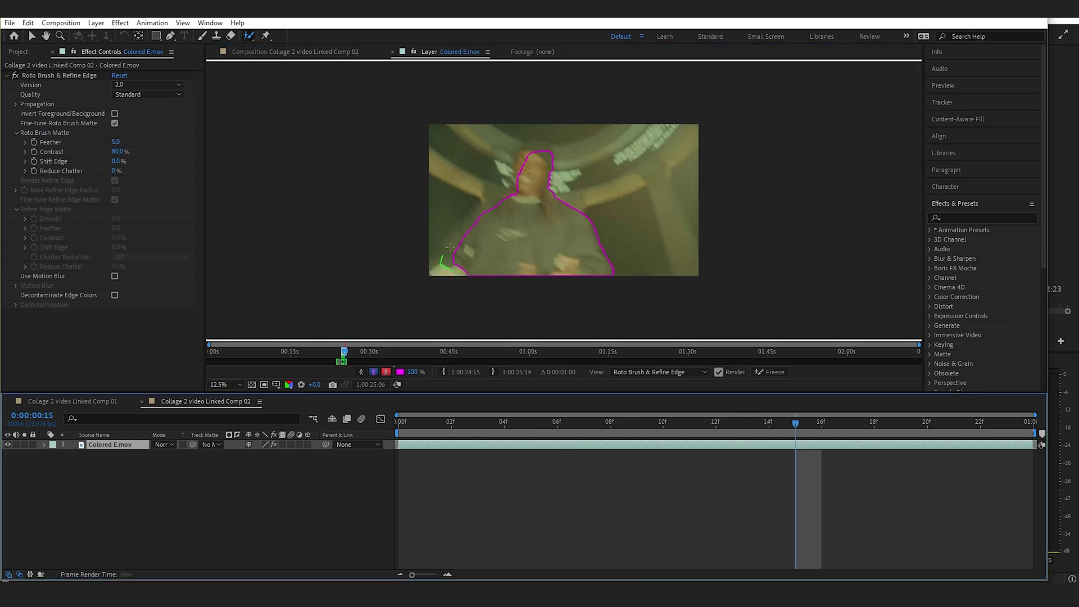
click(849, 421)
key(space)
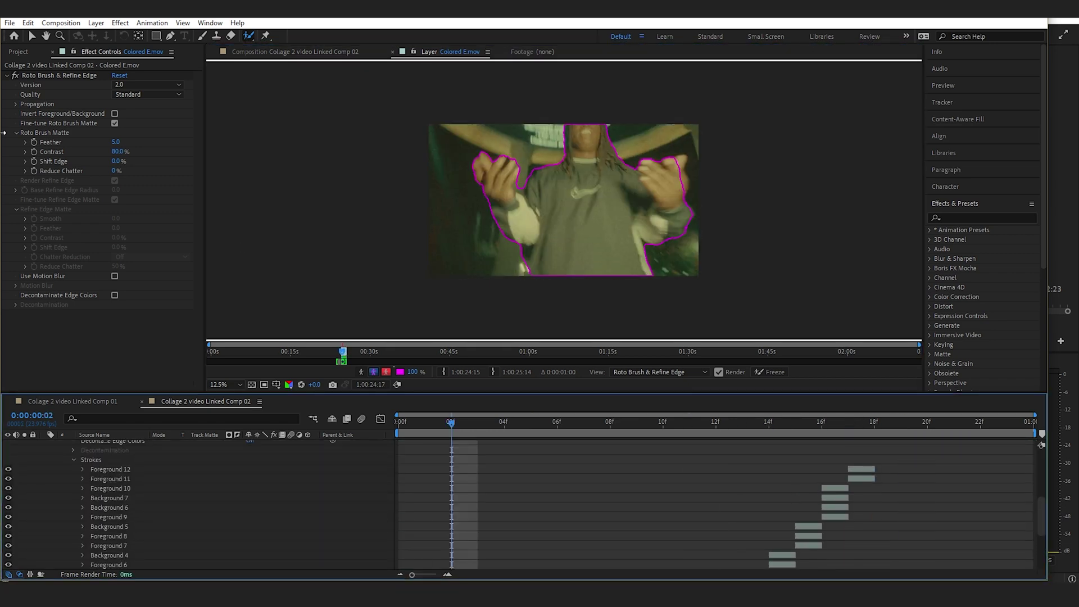
Set the Roto Brush matte's feather to 11 and freeze the matte from the first frame
drag(122, 144, 149, 144)
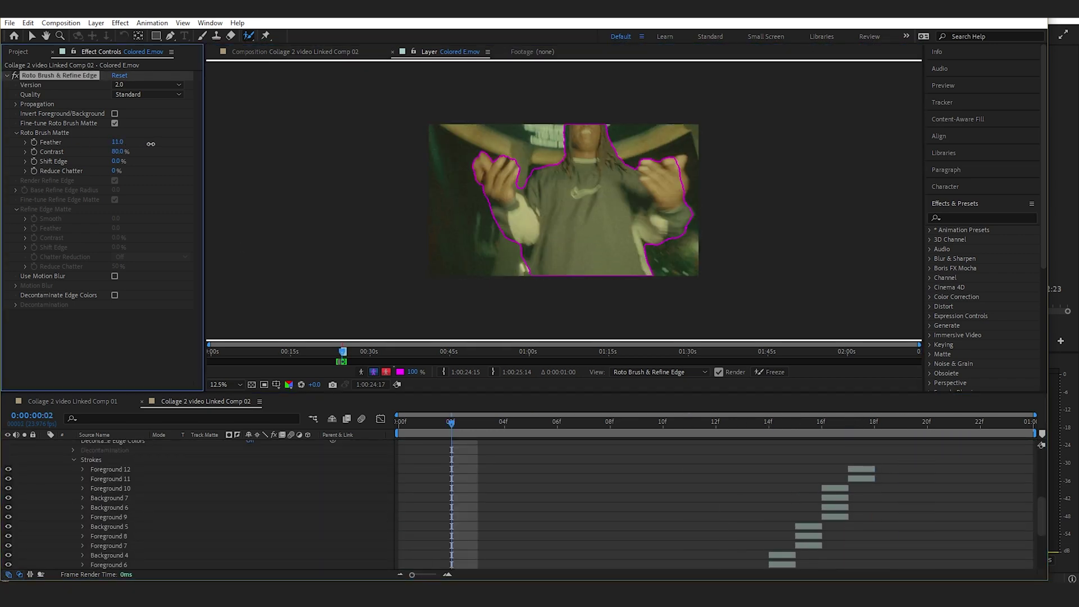
click(409, 419)
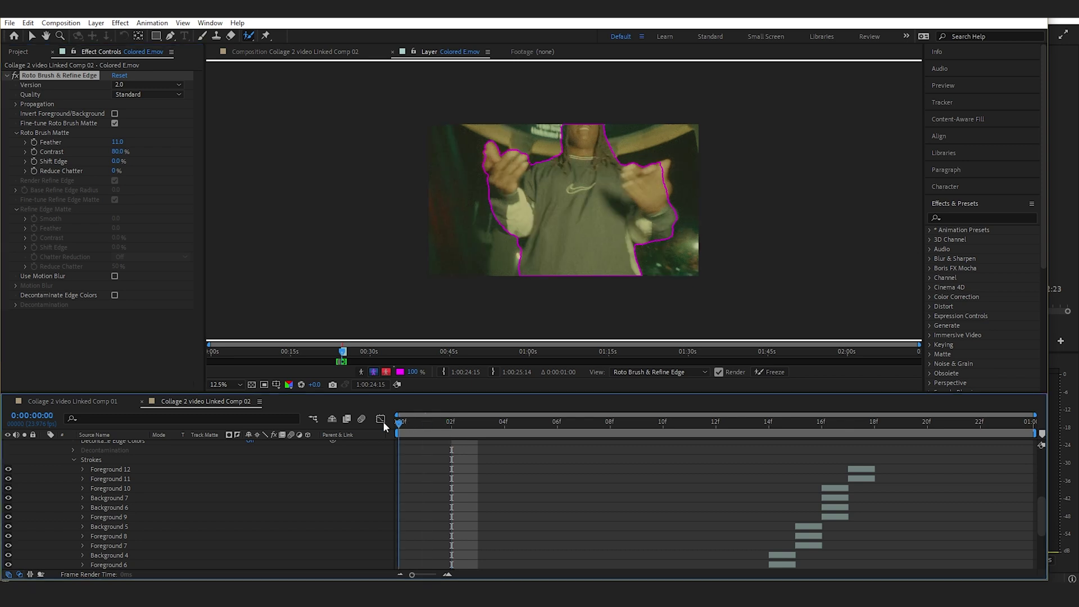
click(773, 372)
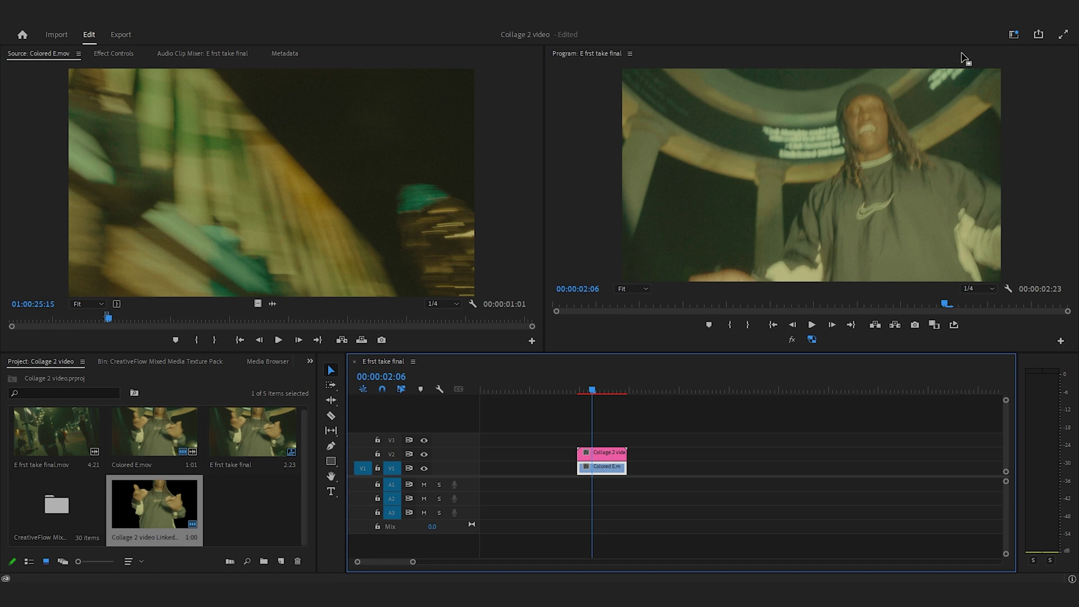
In Premiere Pro, switch to the Color workspace, fully desaturate the background Colored E.mov clip and play back the result
click(1013, 35)
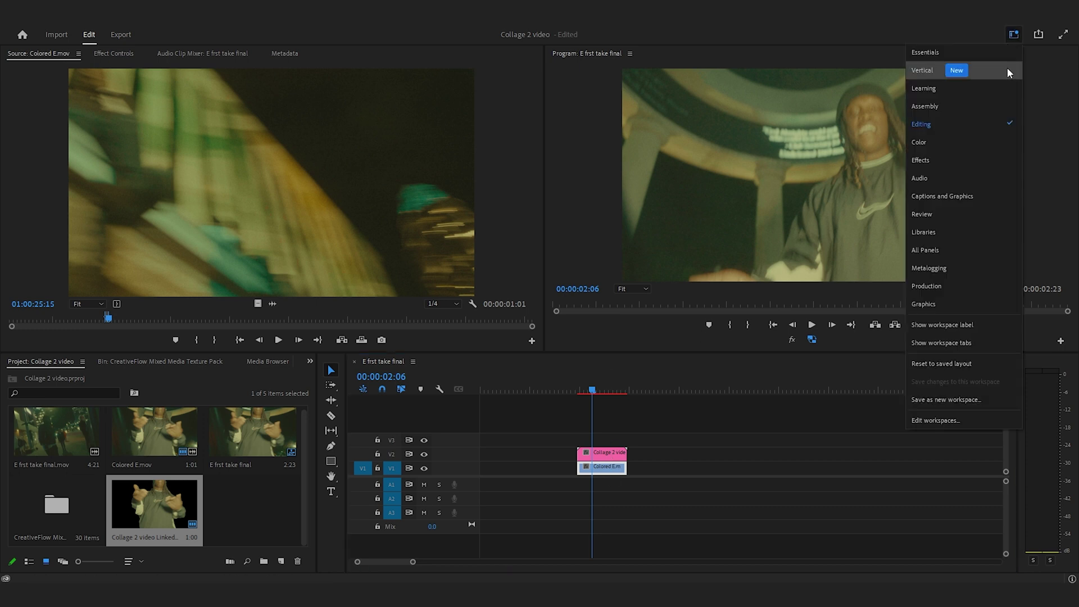
click(936, 140)
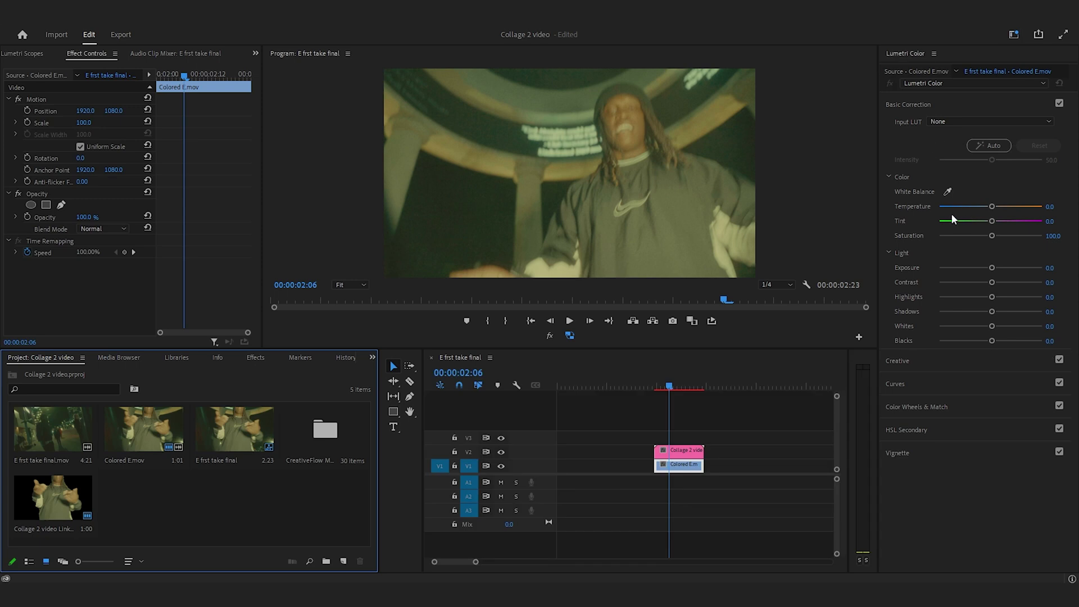
drag(993, 235, 903, 239)
click(656, 383)
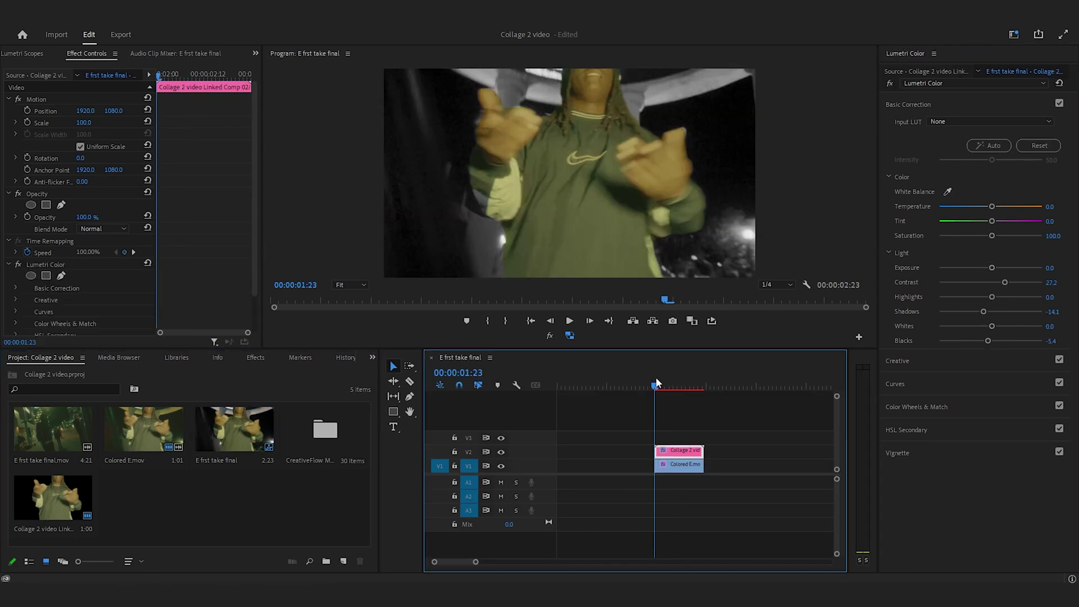
key(space)
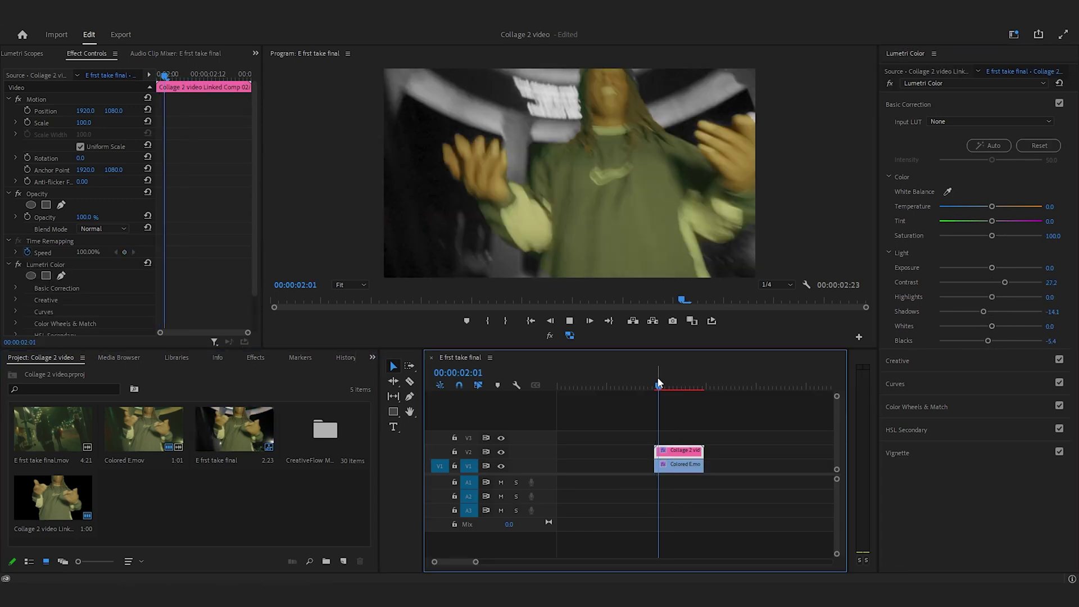
click(656, 383)
key(space)
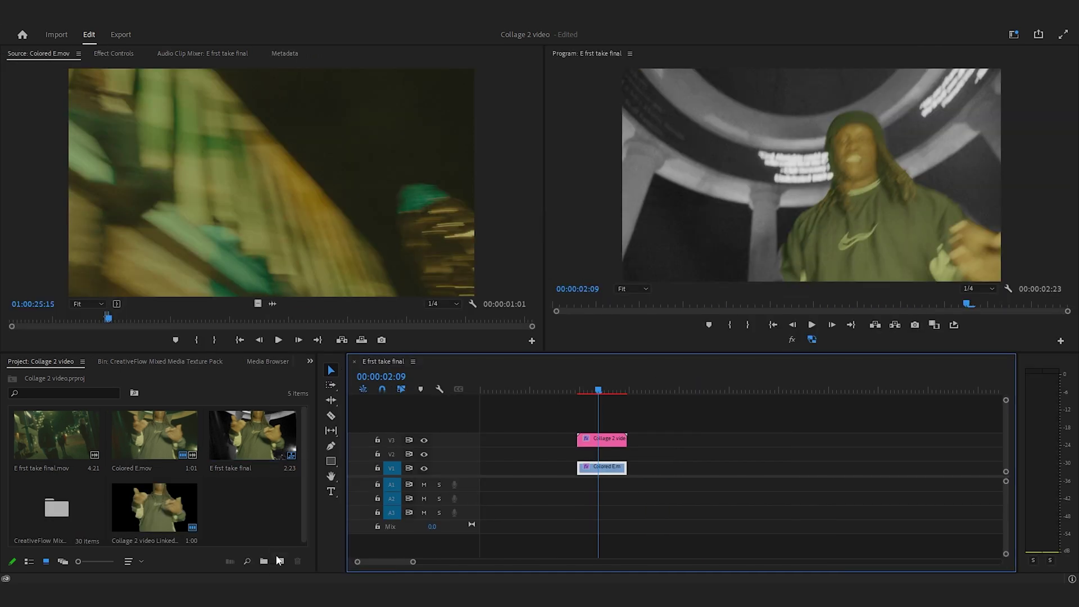
Create a Black Video clip on V2 between cutout and background, matched to their length, and replace it with an After Effects composition
click(279, 561)
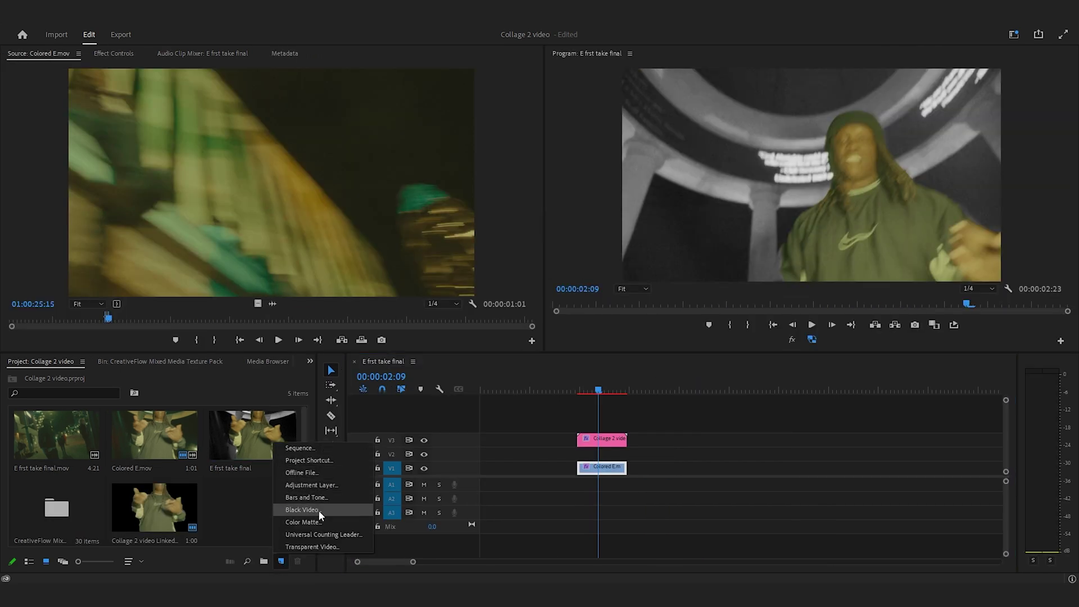
click(303, 510)
click(554, 335)
drag(287, 510, 626, 452)
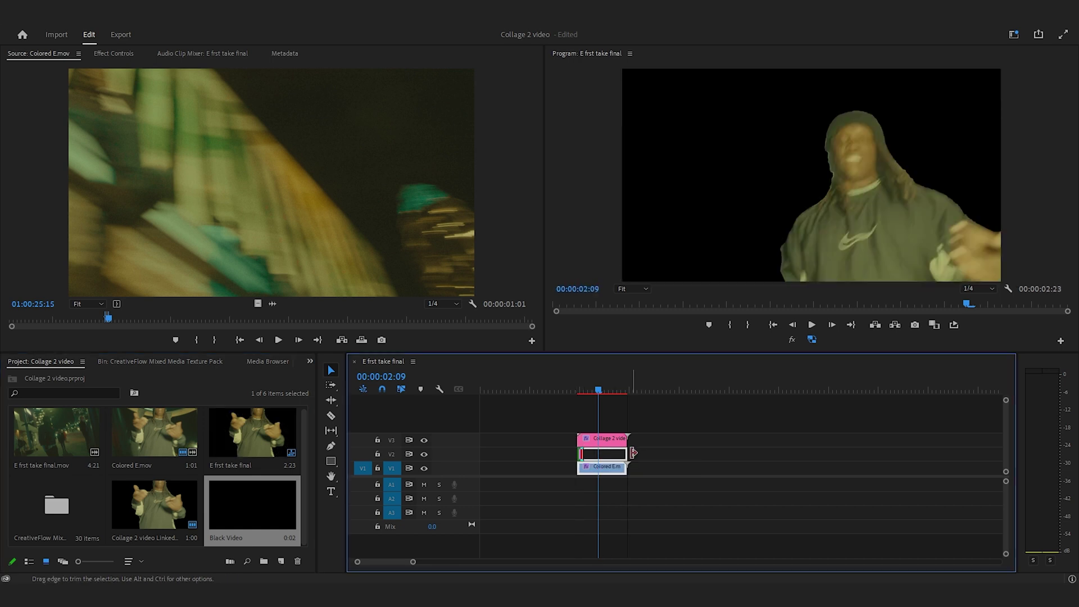
right_click(613, 457)
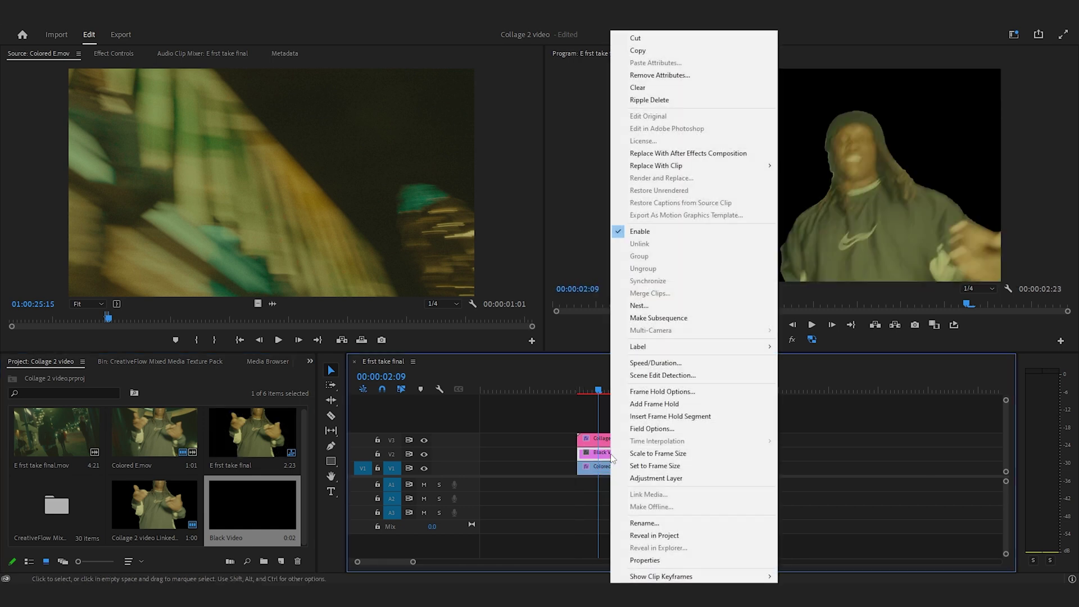
click(700, 156)
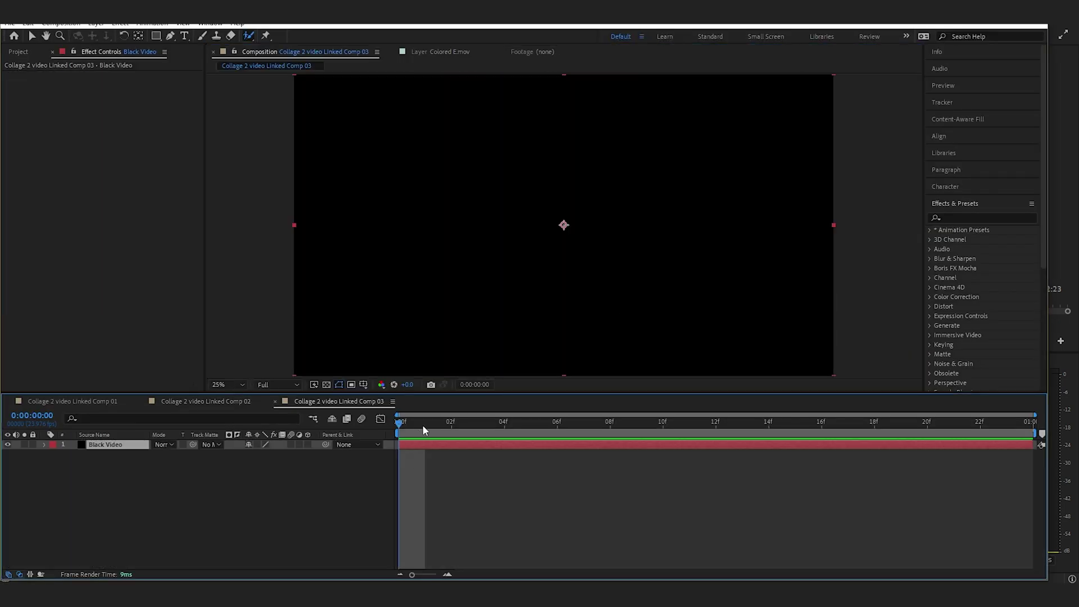
Add the title words EASY, DOES and IT as separate white text layers stacked down the composition
click(185, 36)
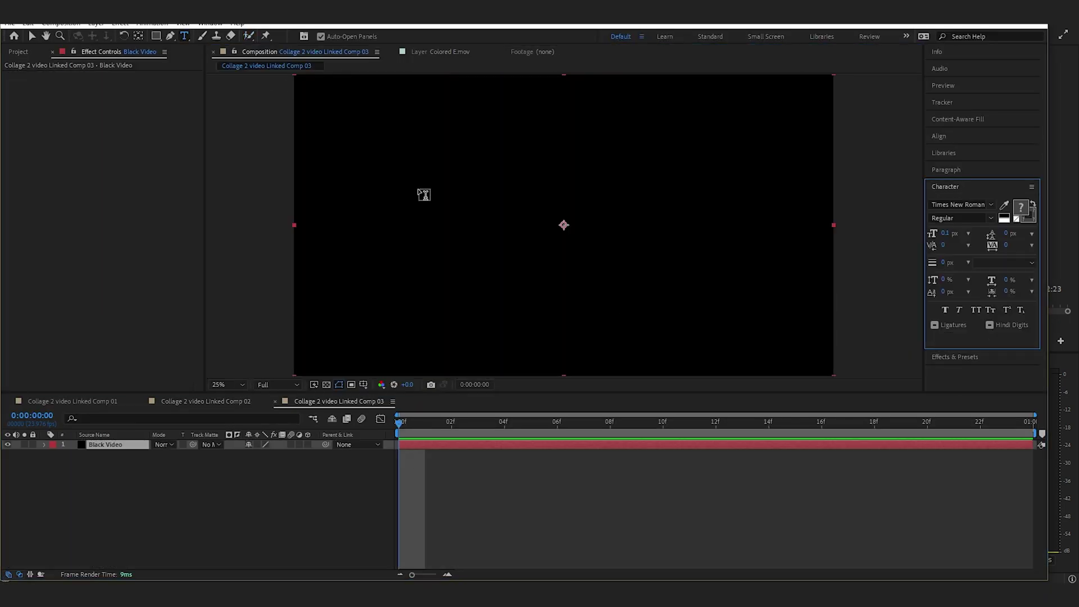
click(438, 259)
text(EASY)
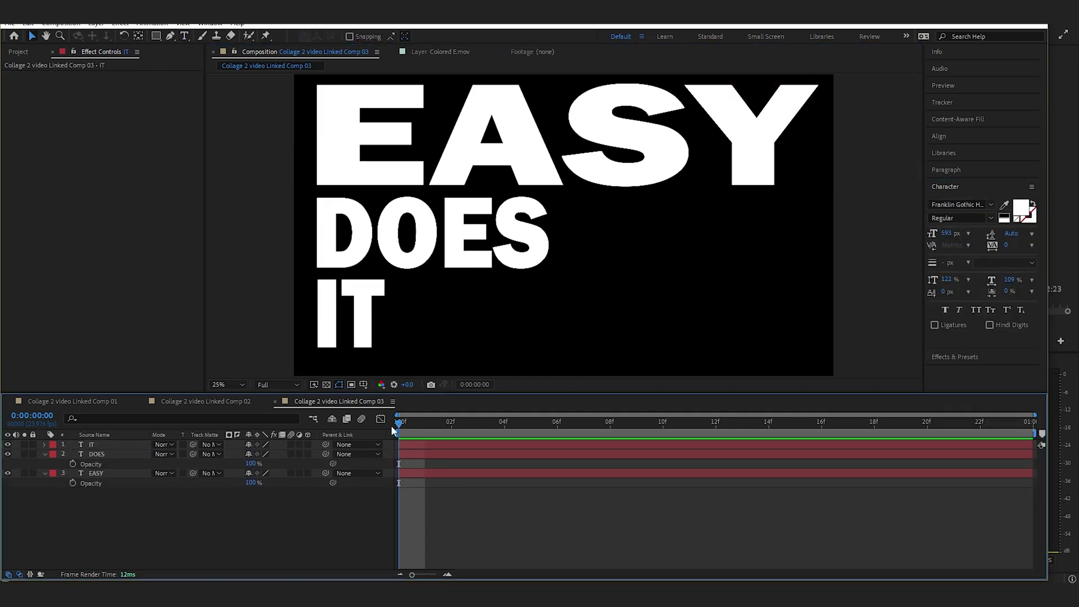
Trim the start of the DOES text layer to frame 3
key(Page_Down)
key(Page_Down)
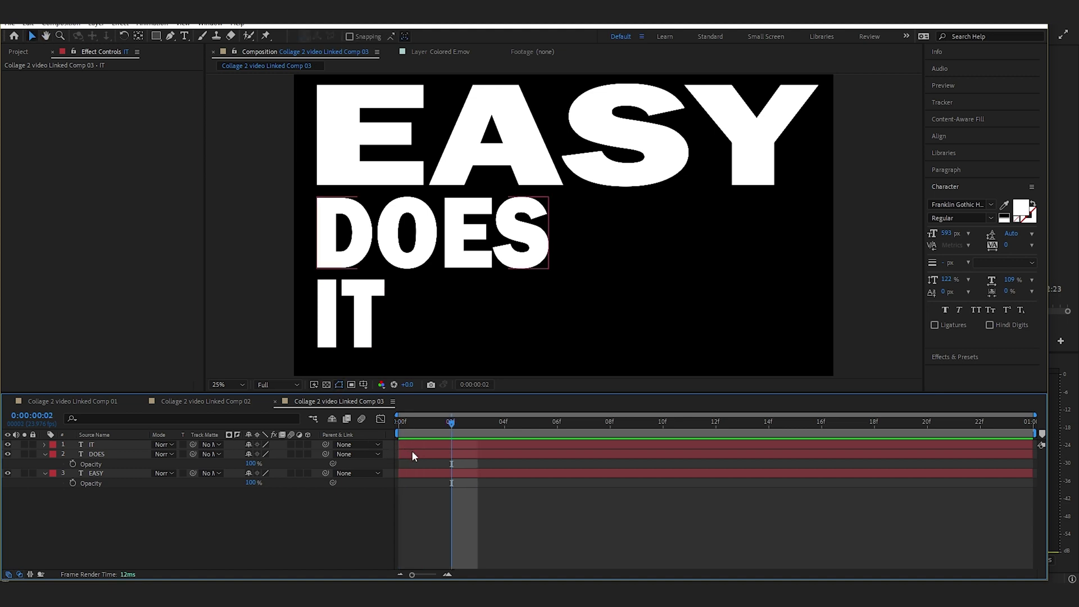
click(413, 453)
drag(415, 455, 478, 454)
Trim the start of the IT text layer to frame 6 and preview the staggered word timing
click(416, 445)
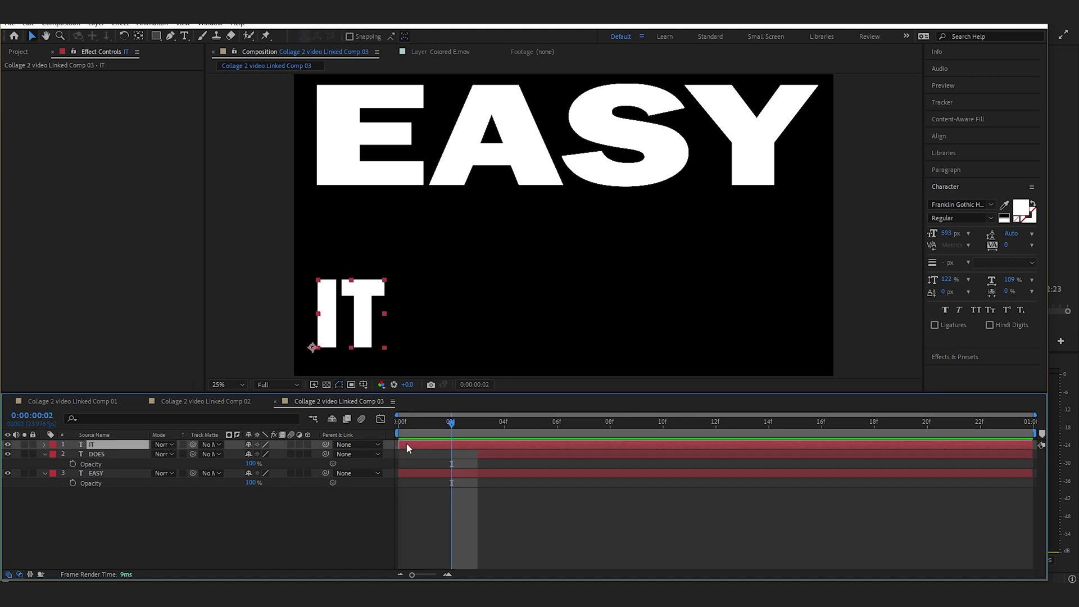
drag(396, 443, 514, 444)
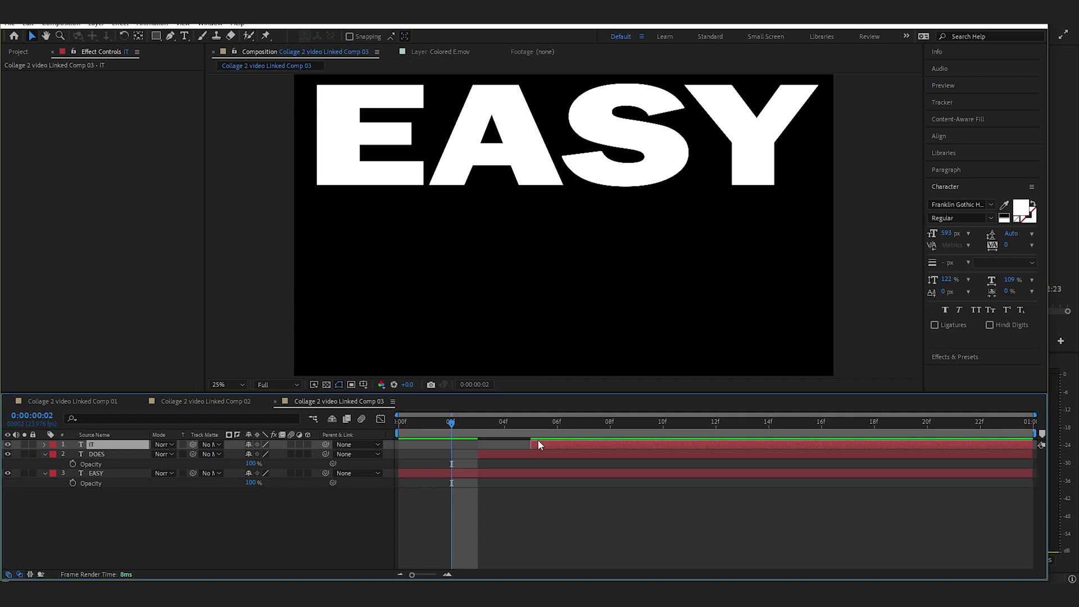
key(space)
key(space)
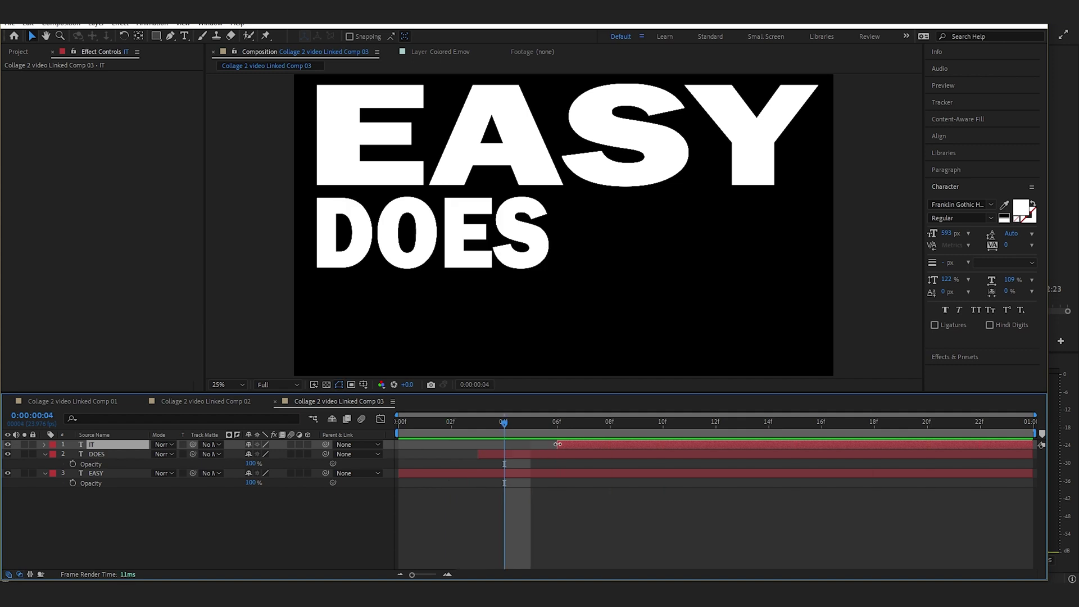
click(558, 444)
key(space)
Apply Gaussian Blur to the IT layer with blurriness 31.4 and no repeated edge pixels, and paste the effect onto DOES and EASY
click(955, 357)
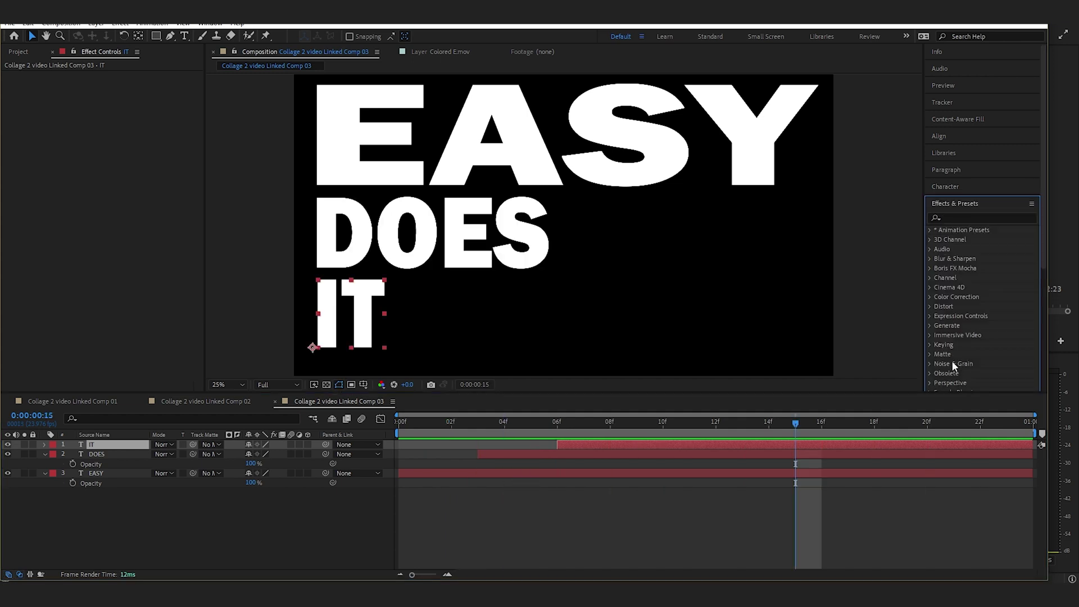
click(961, 216)
text(blur)
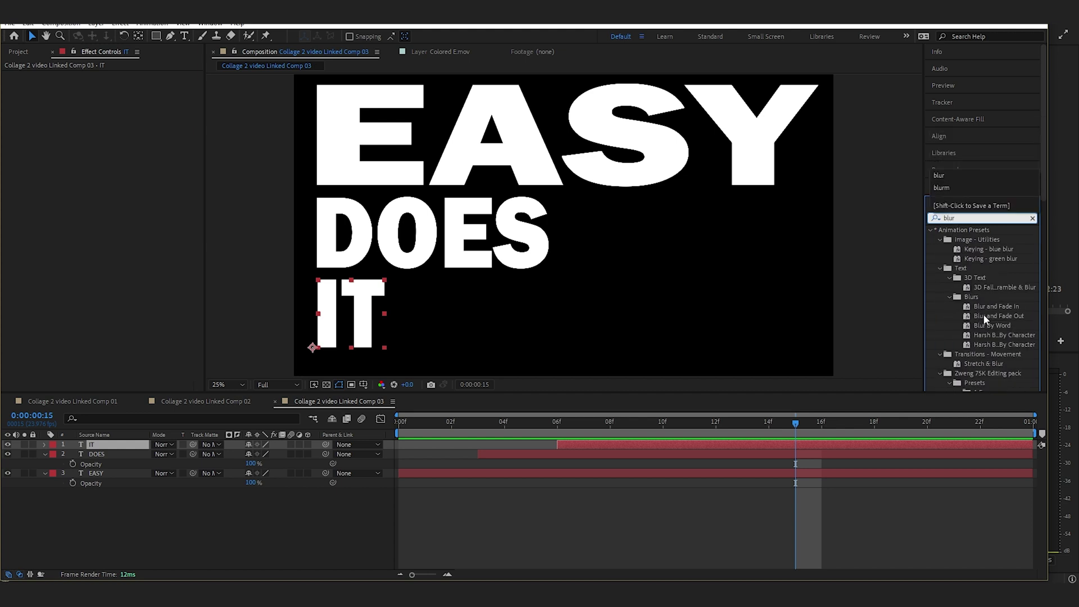
scroll(983, 315, down, 5)
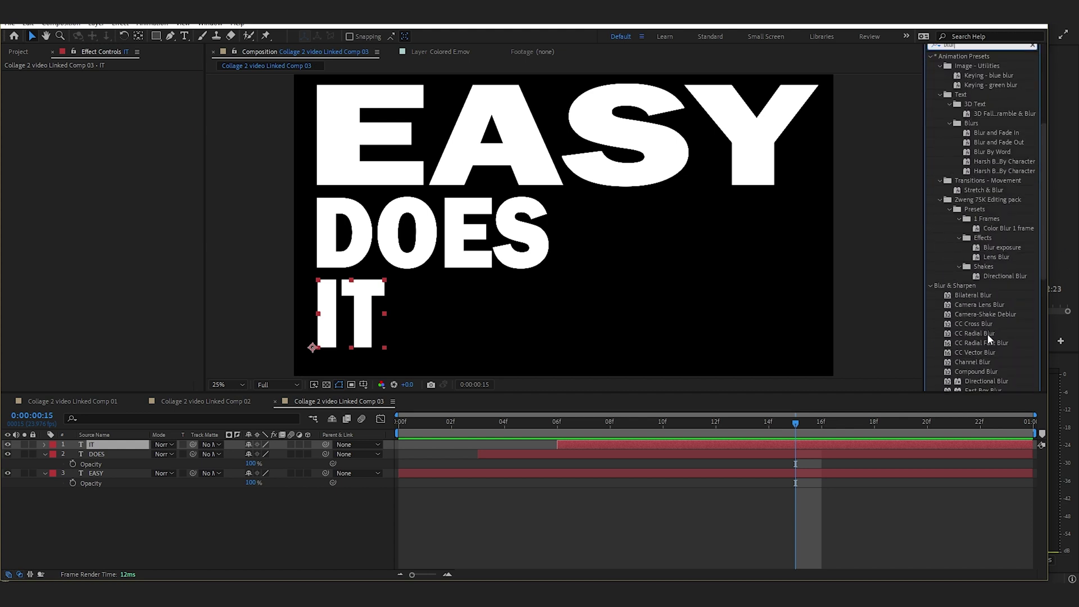
scroll(988, 343, down, 2)
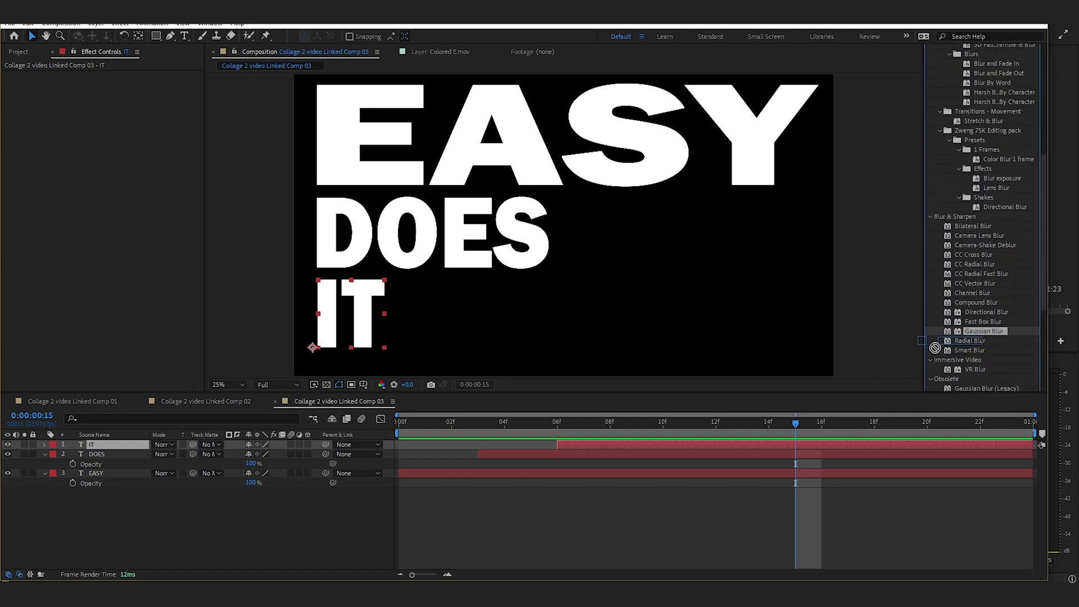
drag(935, 347, 734, 446)
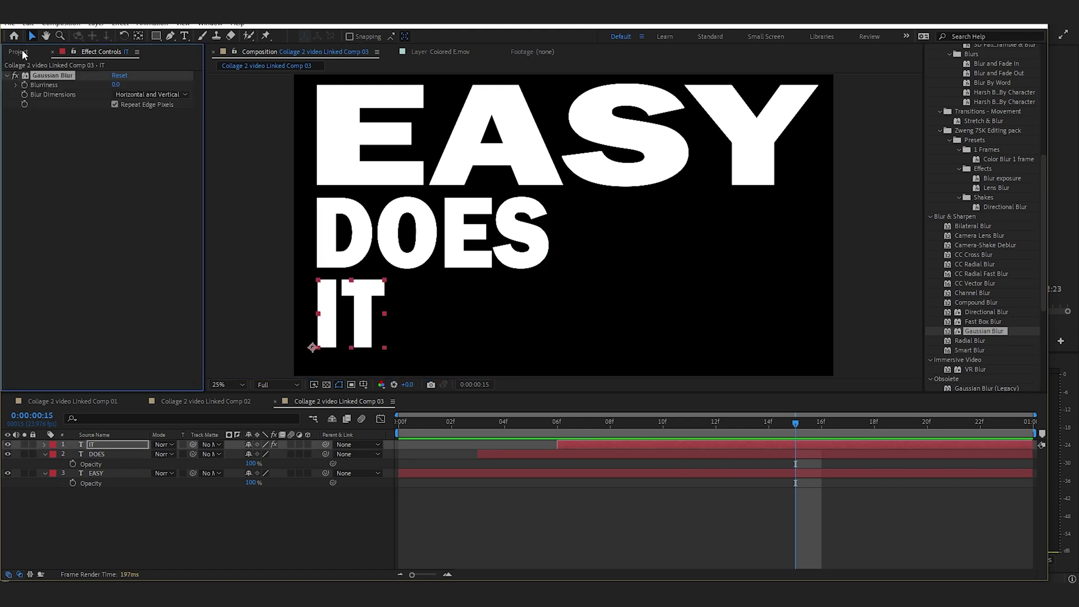
drag(139, 81, 298, 85)
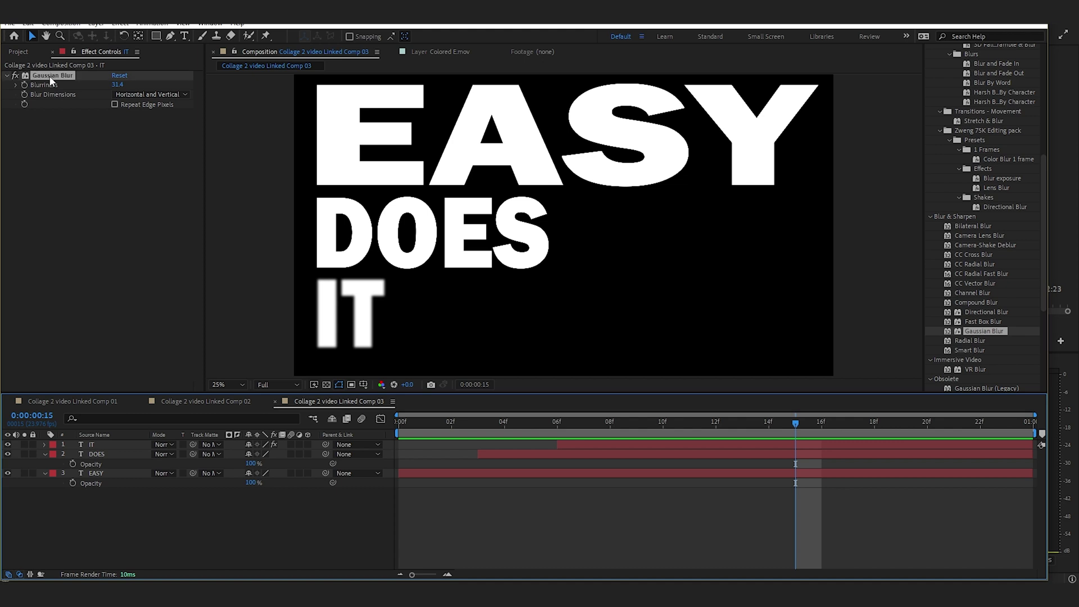
key(ctrl+v)
key(ctrl+v)
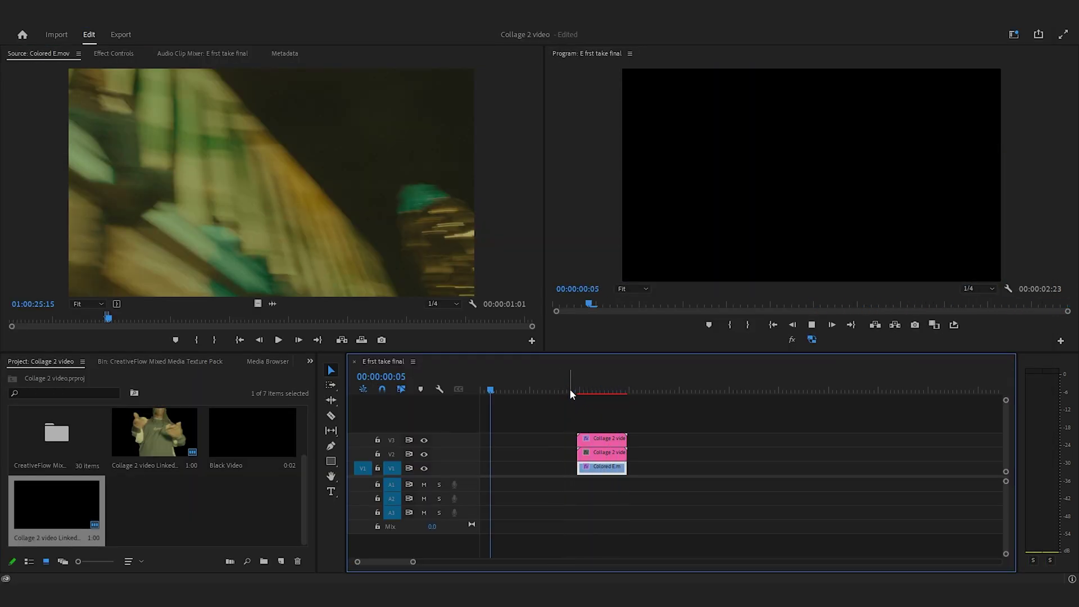
Switch to Premiere Pro and play back the sequence to review the title behind the performer
click(570, 391)
key(space)
click(585, 387)
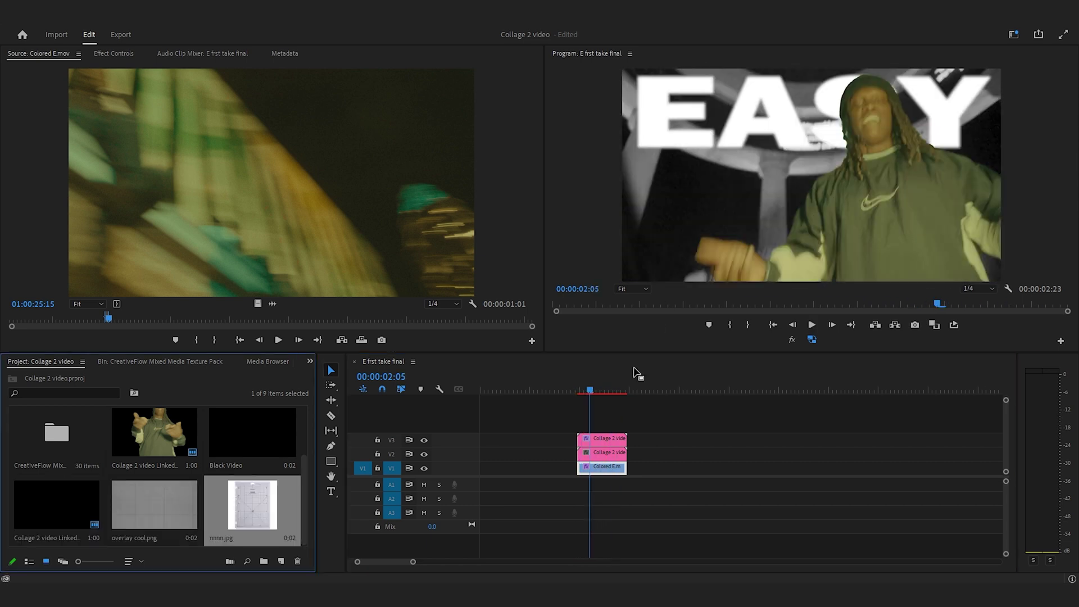
Move the performer clip from V3 up to V4 and place nnnn.jpg on V3, matching the length of the other clips
click(559, 498)
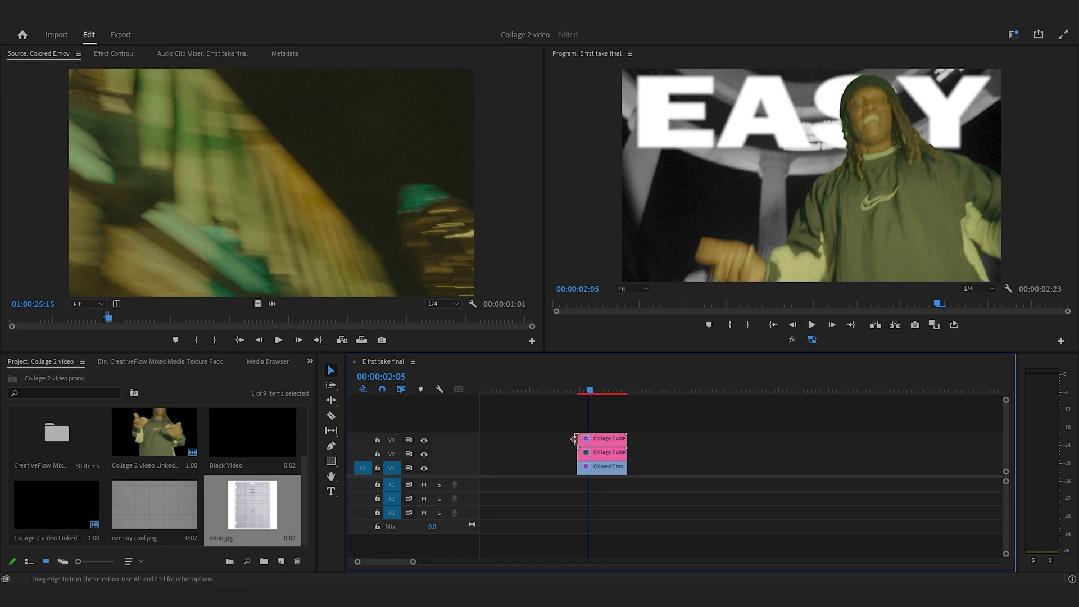
drag(599, 437, 599, 423)
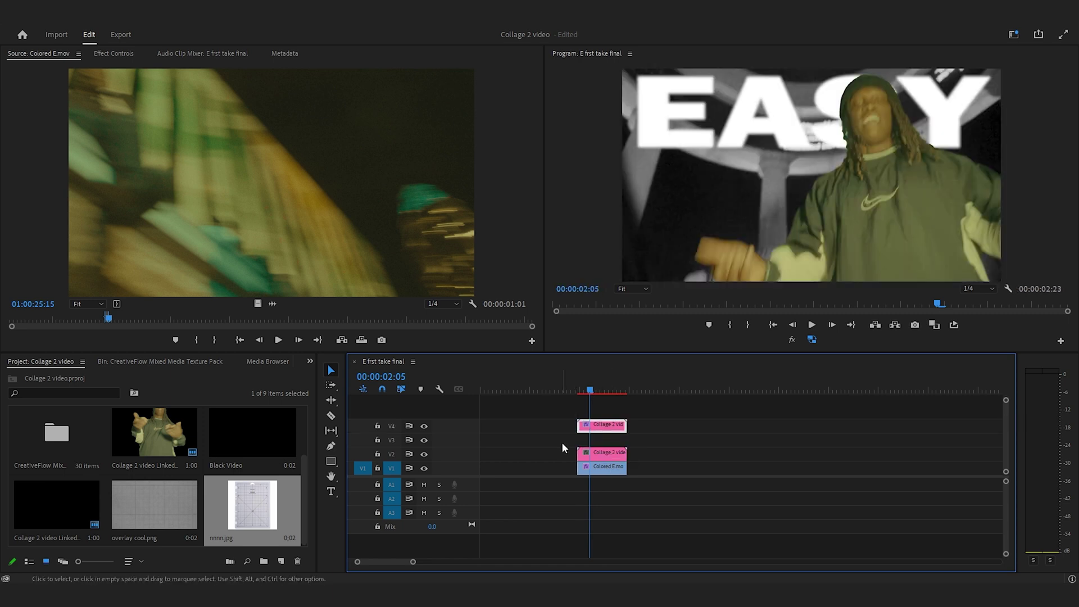
drag(208, 505, 578, 438)
drag(582, 438, 628, 438)
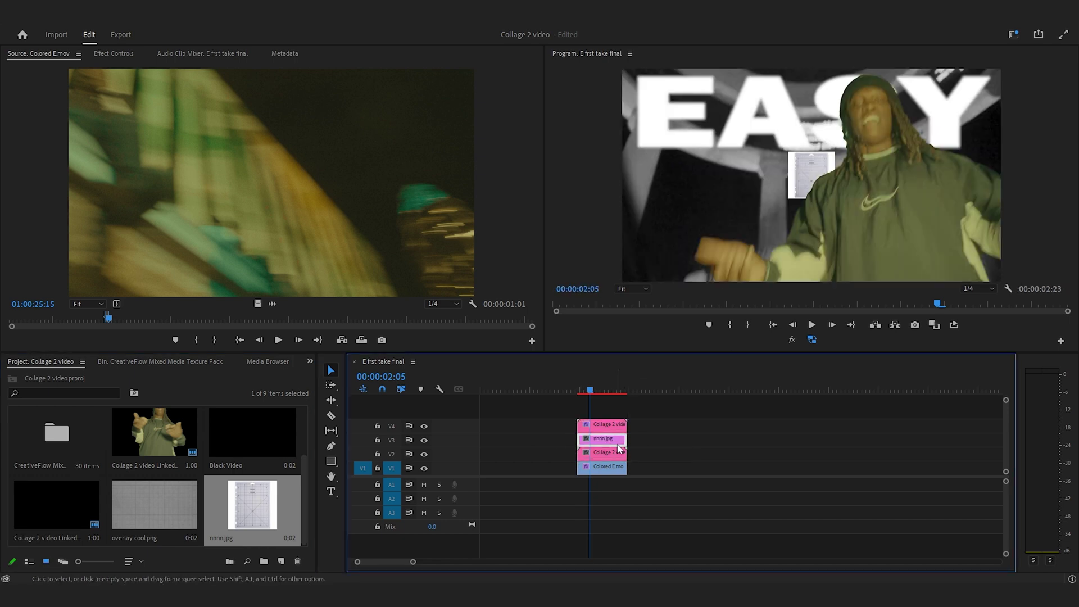
Rotate nnnn.jpg by -90°, scale it to 908, set its blend mode to Darker Color, and play back the shot
click(126, 54)
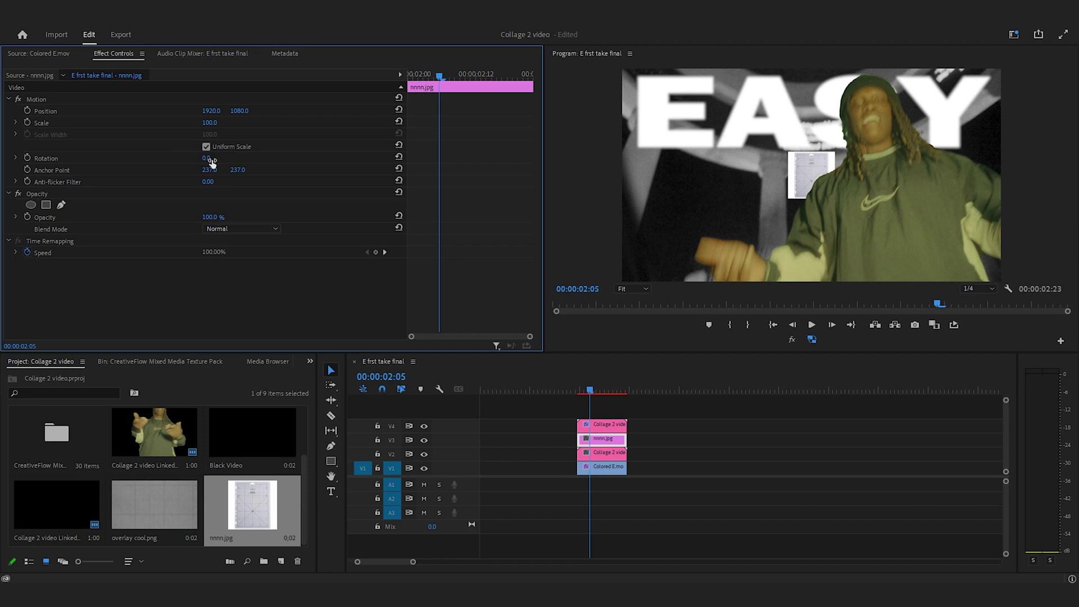
key(Return)
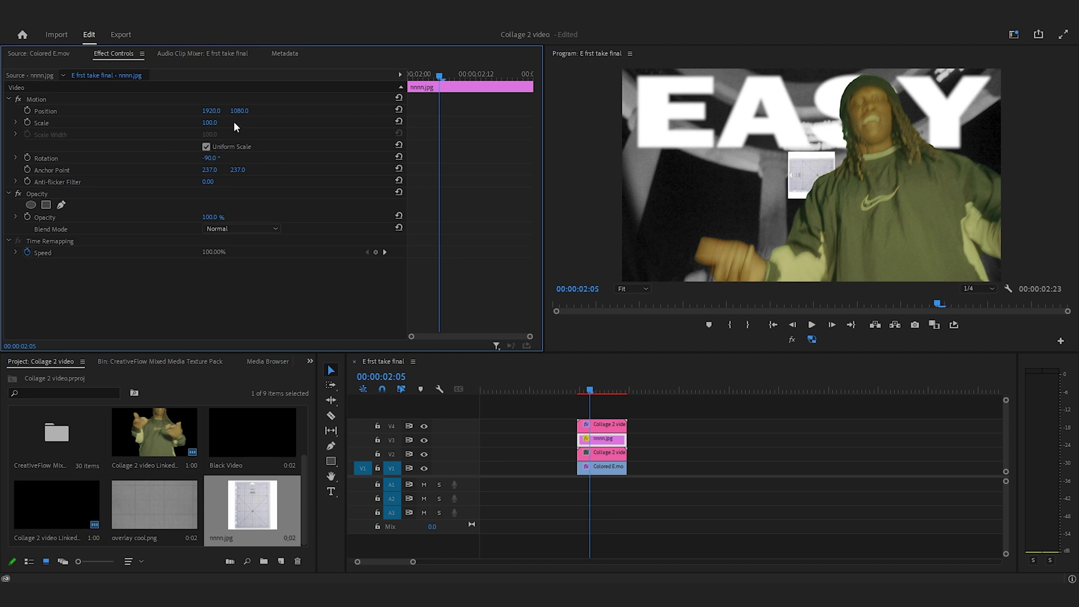
mouse_move(209, 123)
mouse_down()
mouse_move(664, 122)
mouse_move(218, 123)
mouse_up()
click(247, 229)
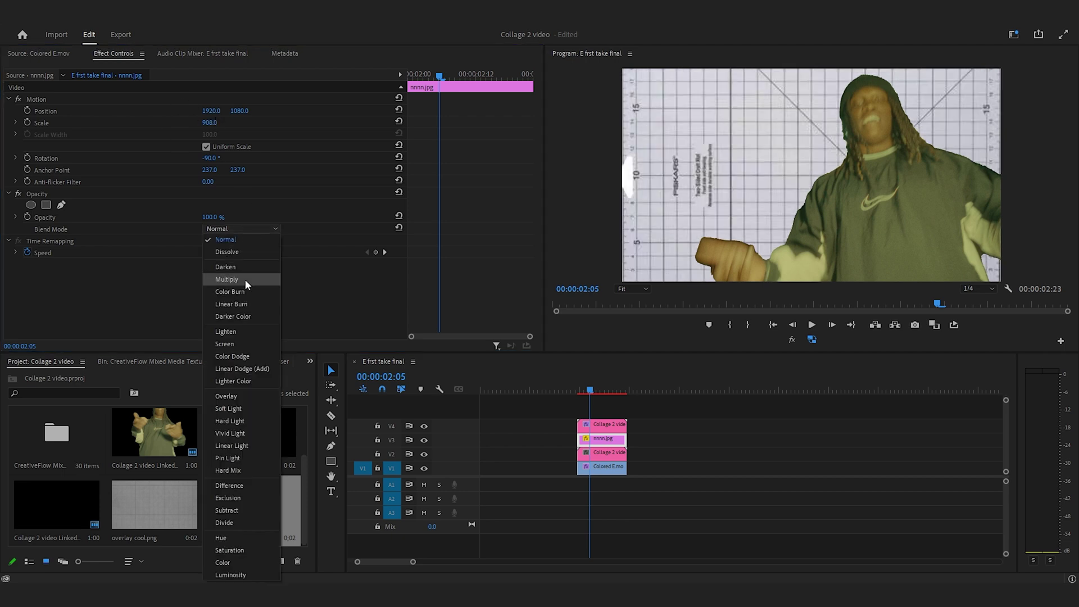
click(249, 317)
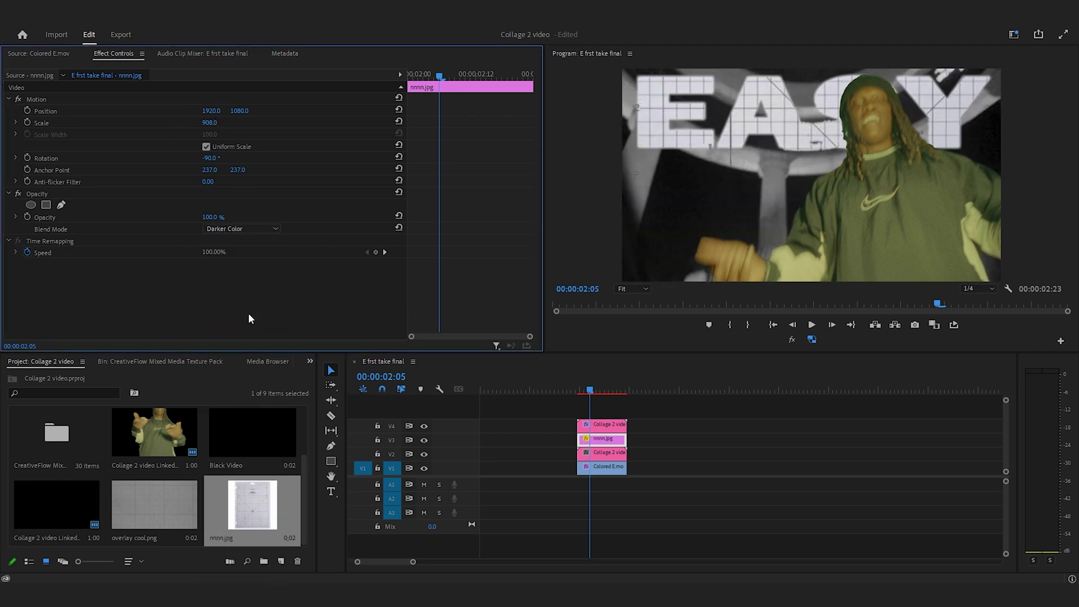
click(578, 389)
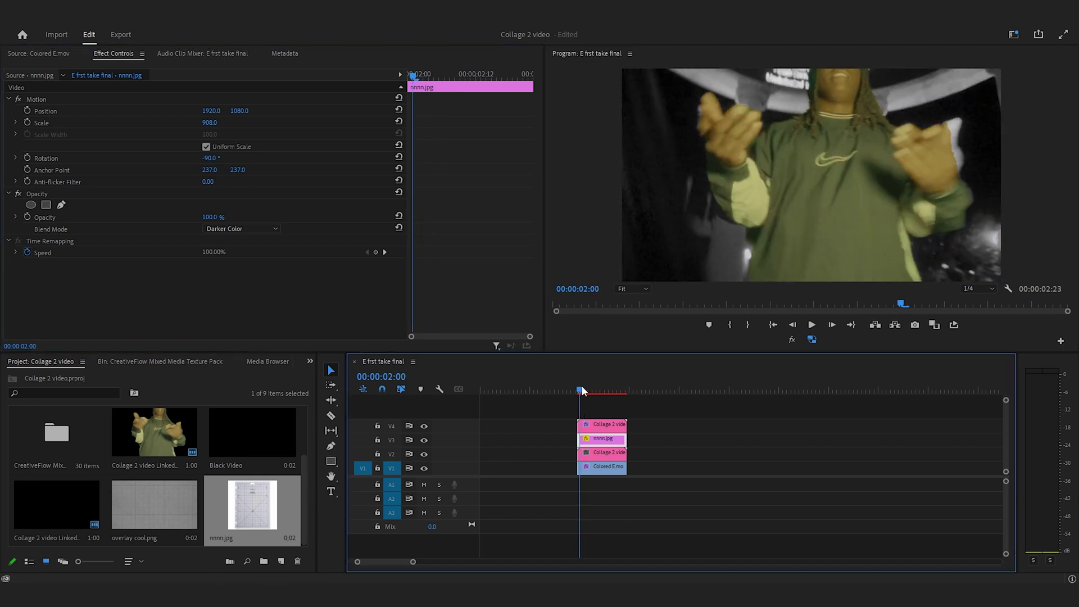
key(space)
Add overlay cool.png on V5 above all clips, set its blend mode to Hard Mix and reduce its opacity
click(188, 520)
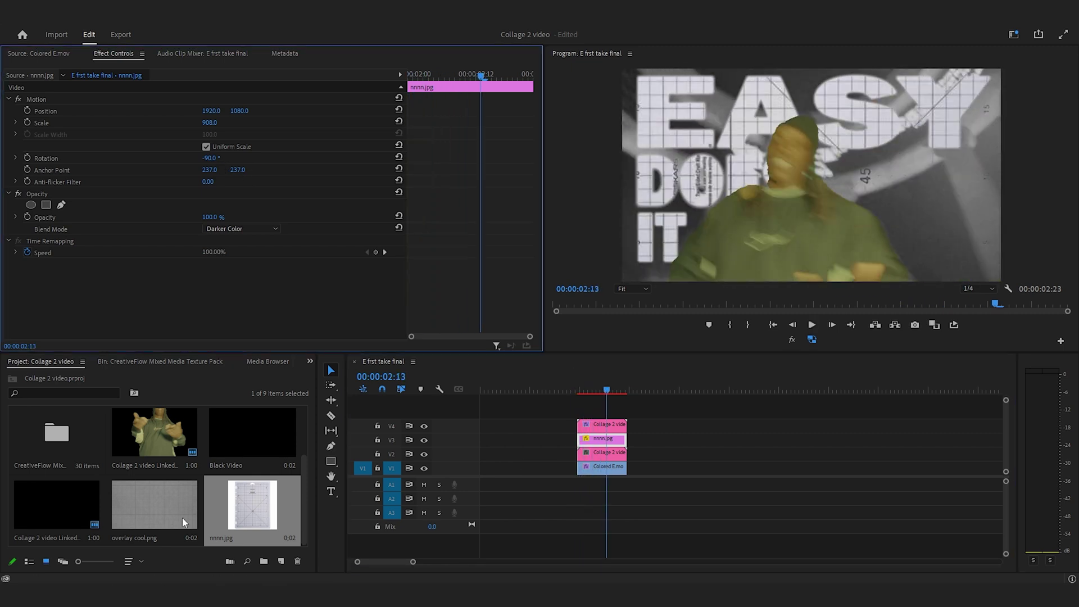
drag(186, 520, 628, 408)
click(604, 411)
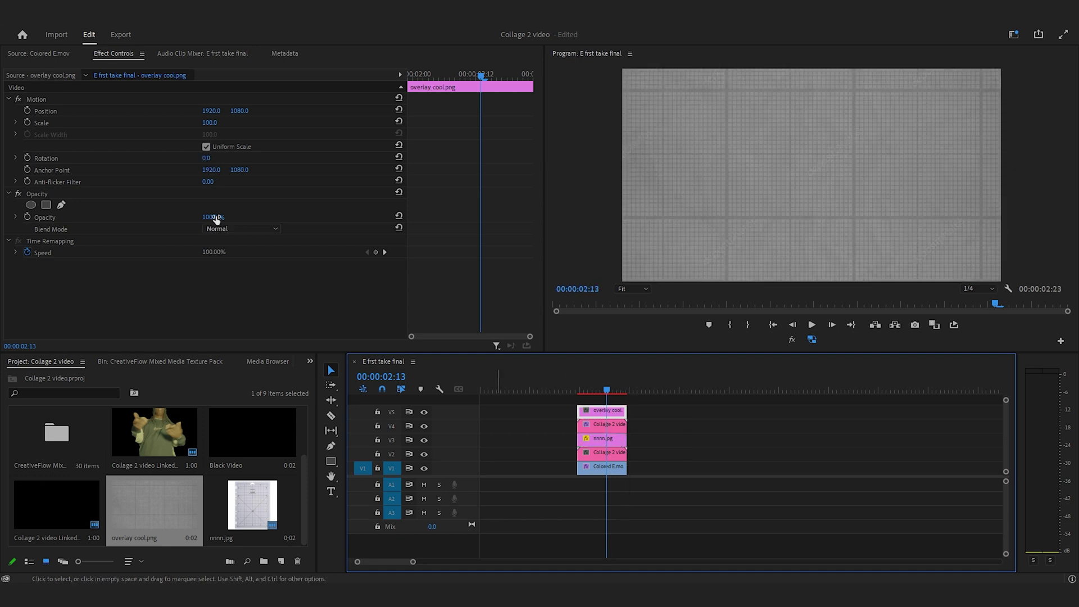
click(253, 229)
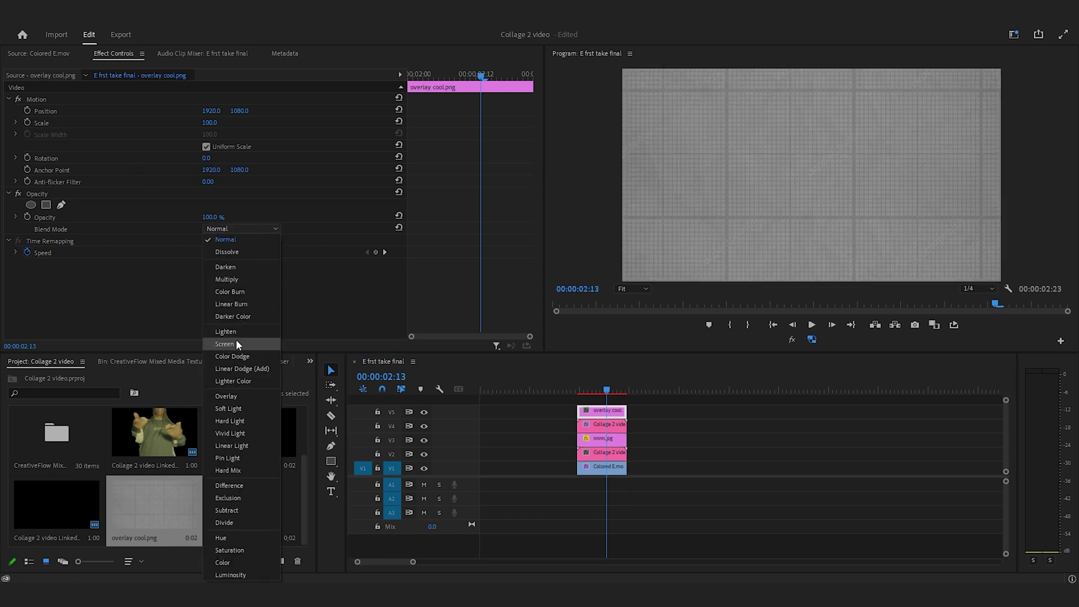
click(239, 470)
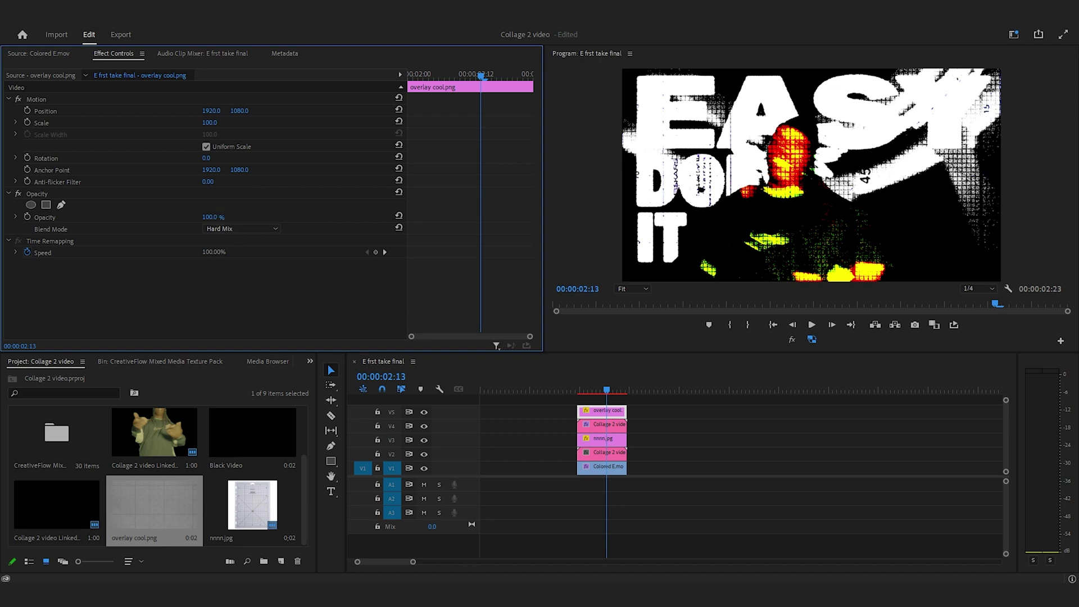
drag(212, 217, 166, 217)
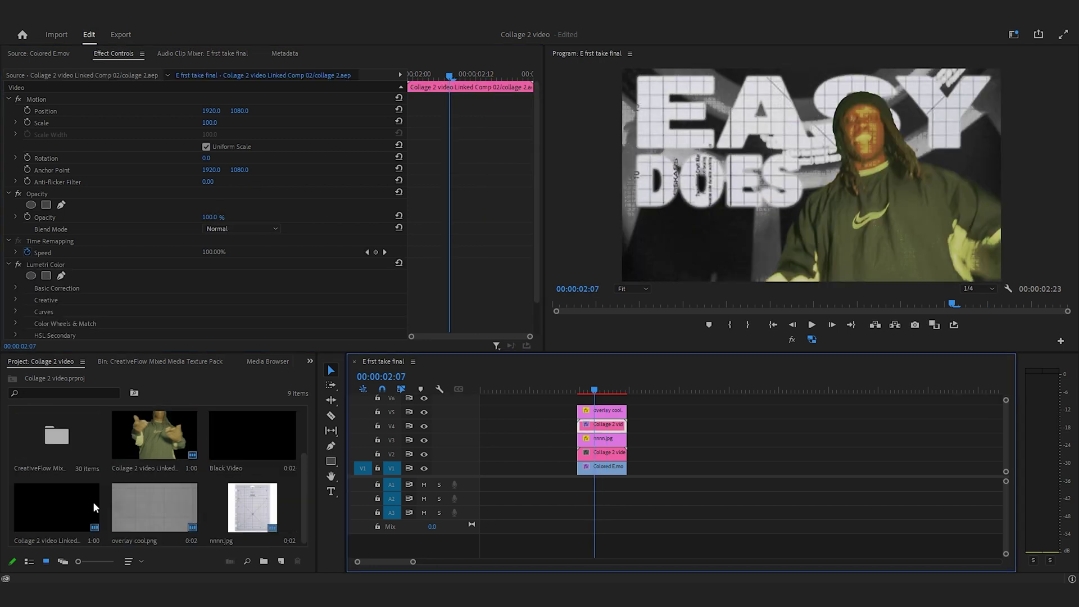
Place the 8.mov texture from the CreativeFlow Mixed Media Texture Pack bin on V6 above the other clips
double_click(65, 448)
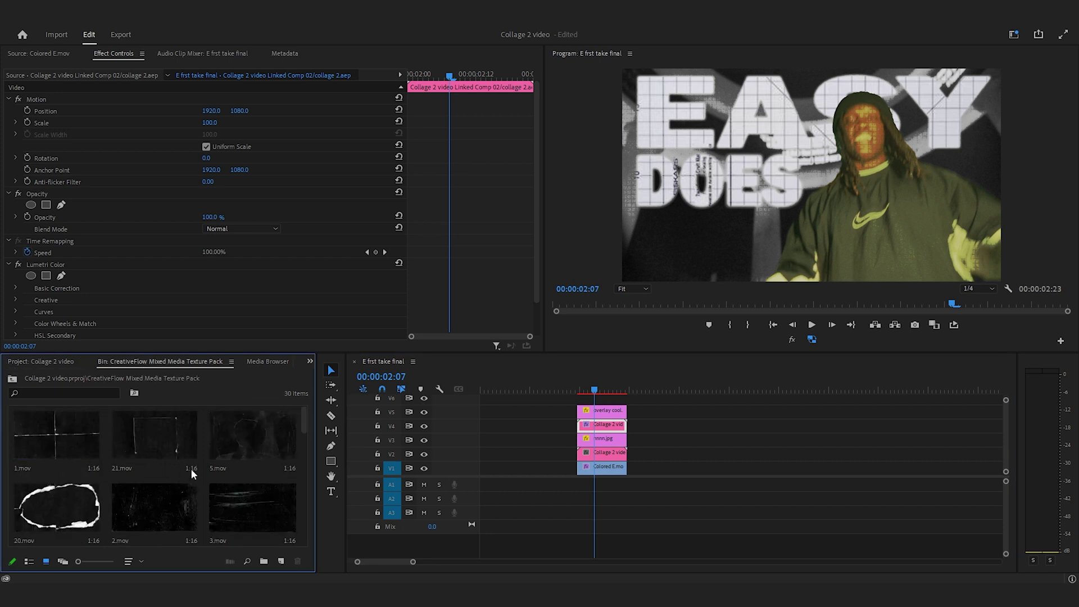
scroll(238, 494, down, 2)
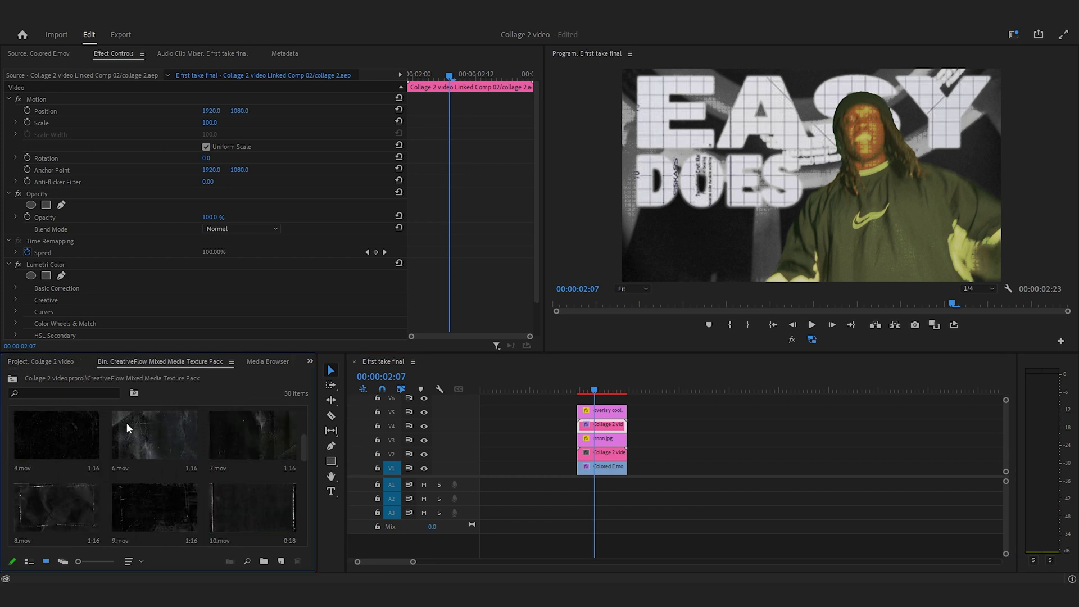
scroll(168, 447, down, 1)
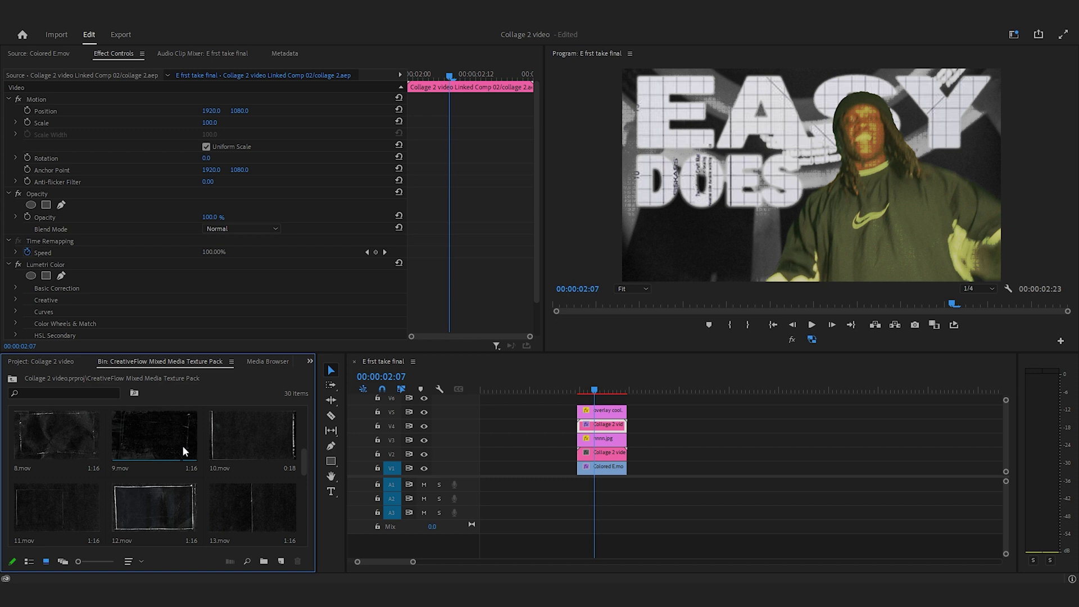
scroll(161, 476, up, 1)
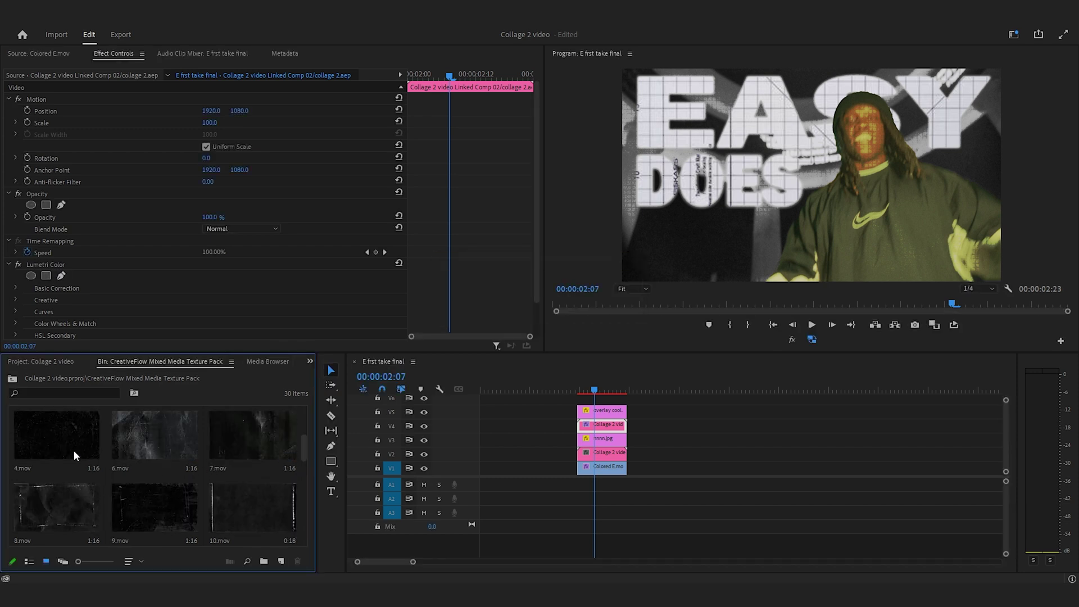
click(46, 484)
drag(63, 510, 596, 400)
click(606, 402)
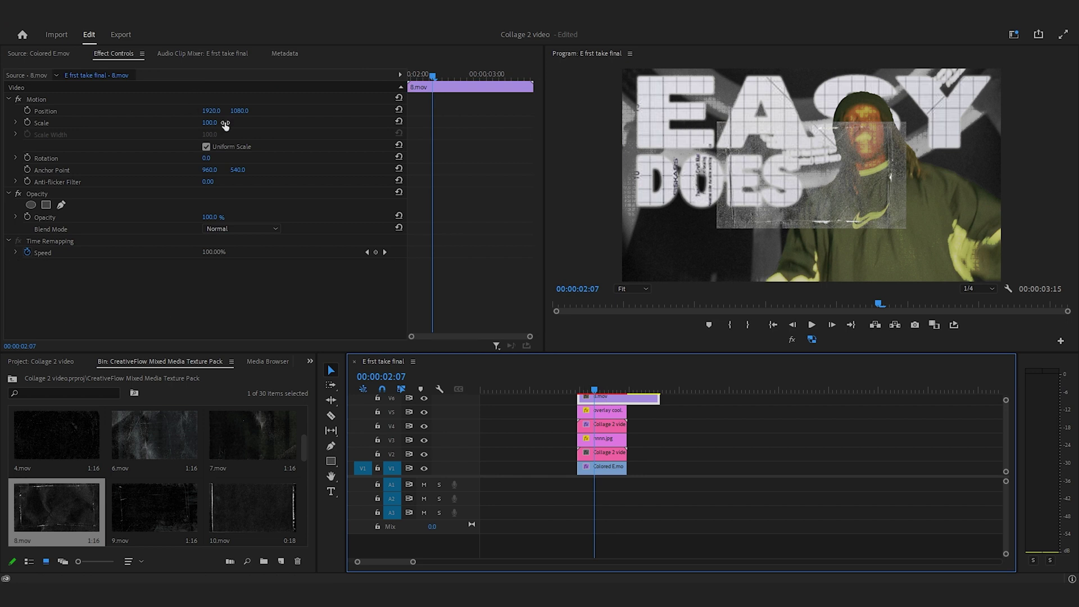
Set the 8.mov texture to the Screen blend mode, with scale 227 and vertical position 1035
drag(209, 122, 329, 364)
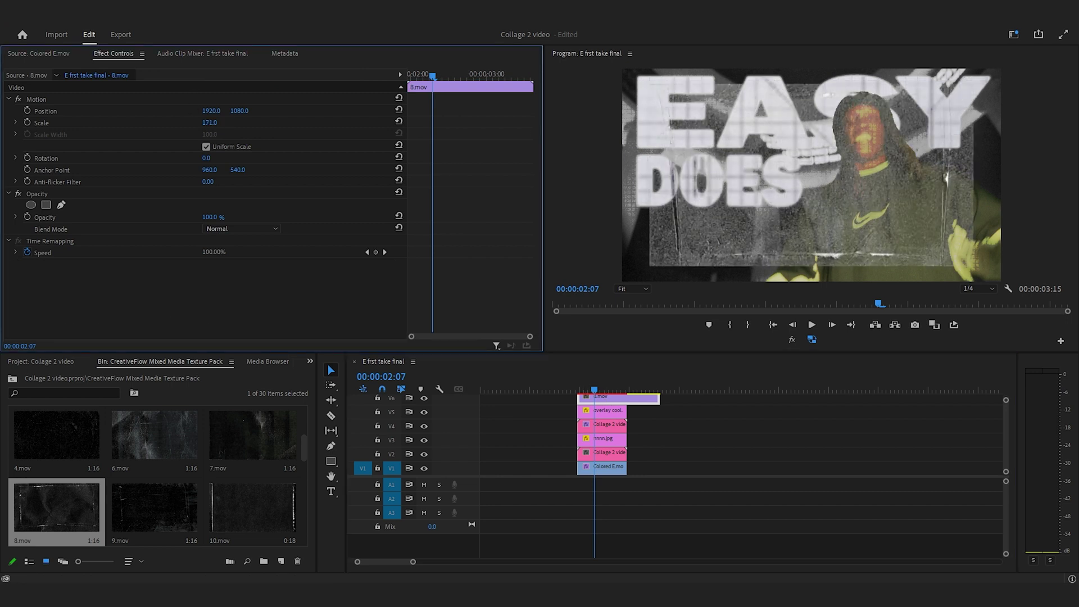
click(245, 230)
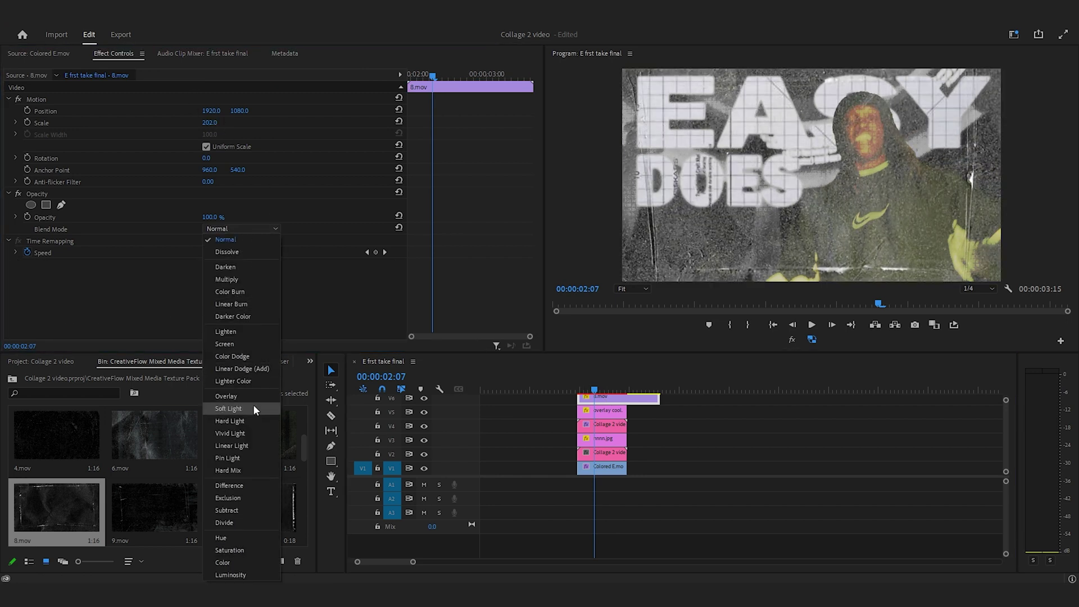
key(Escape)
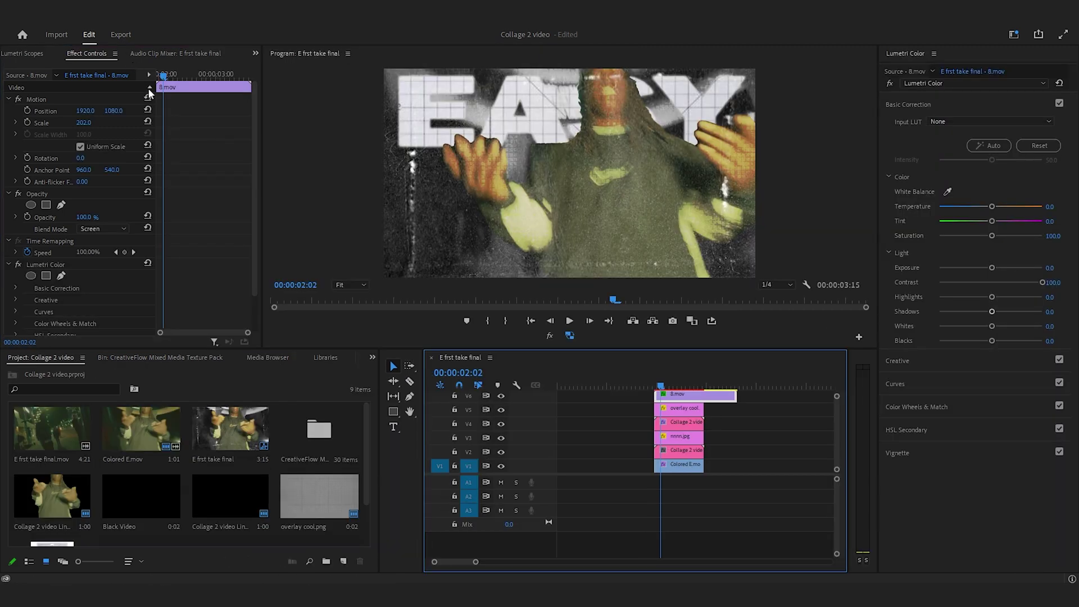
mouse_move(88, 124)
mouse_down()
mouse_move(101, 116)
mouse_move(87, 115)
mouse_up()
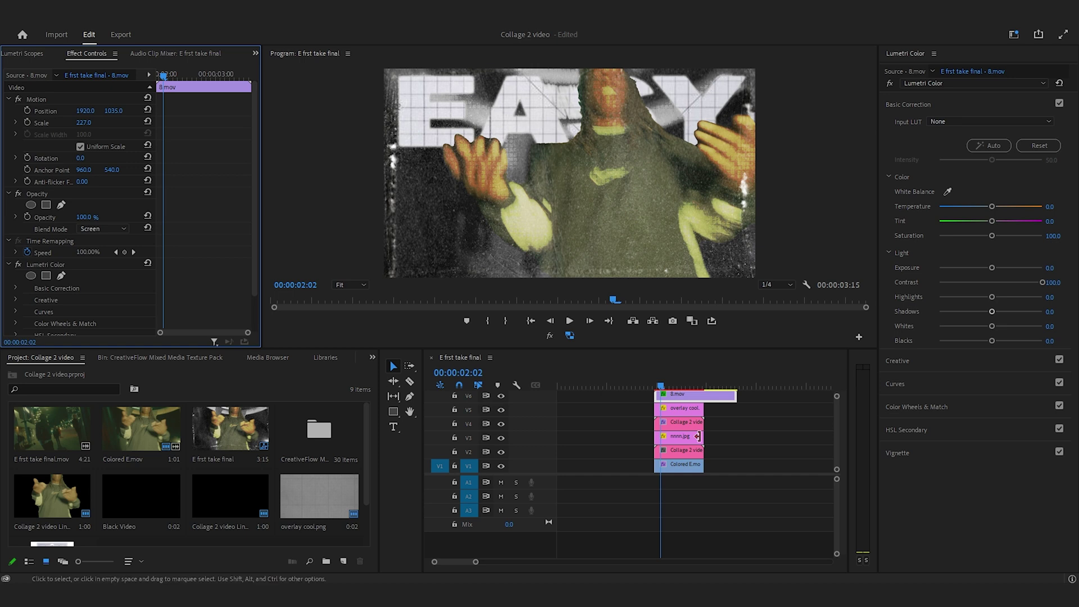
Trim 8.mov to end with the clips below it and change its blend mode to Color Dodge
click(680, 407)
click(697, 396)
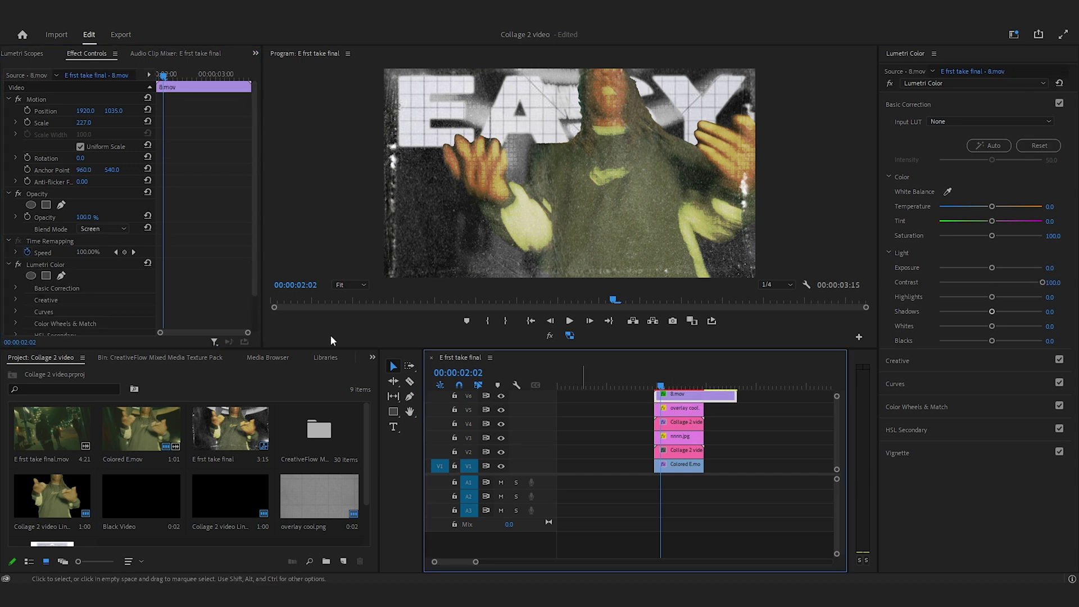
click(79, 228)
click(117, 364)
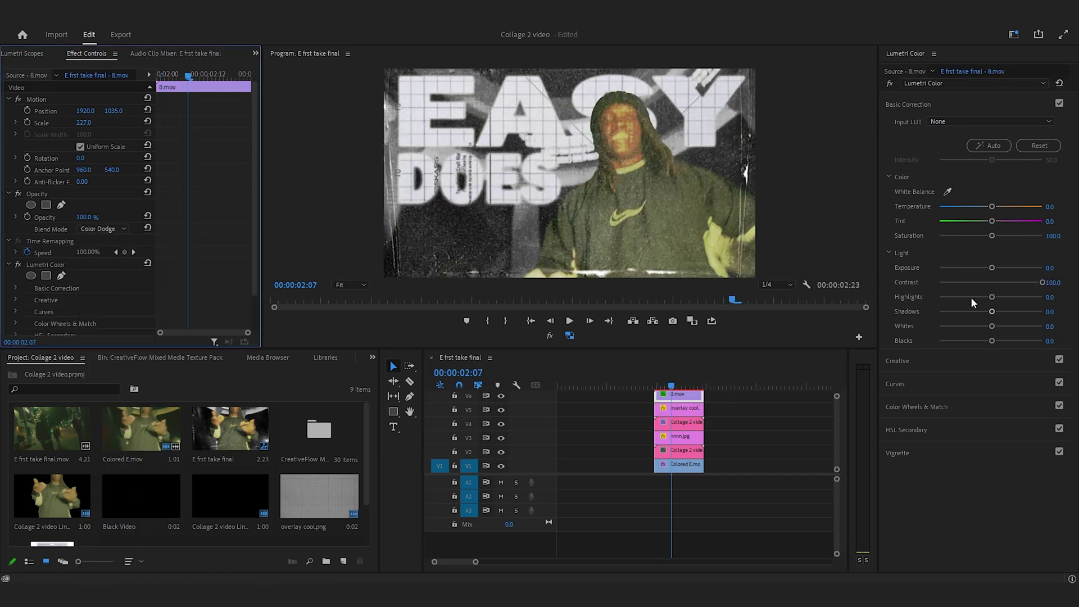
Lower the Lumetri contrast of the 8.mov texture to about -60.9
drag(1042, 282, 941, 285)
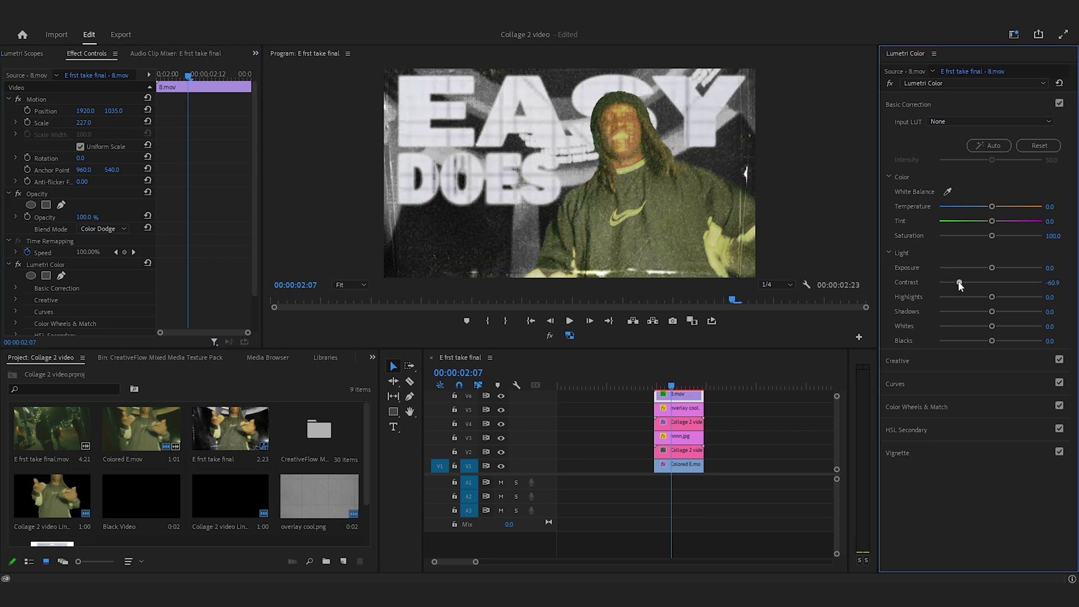